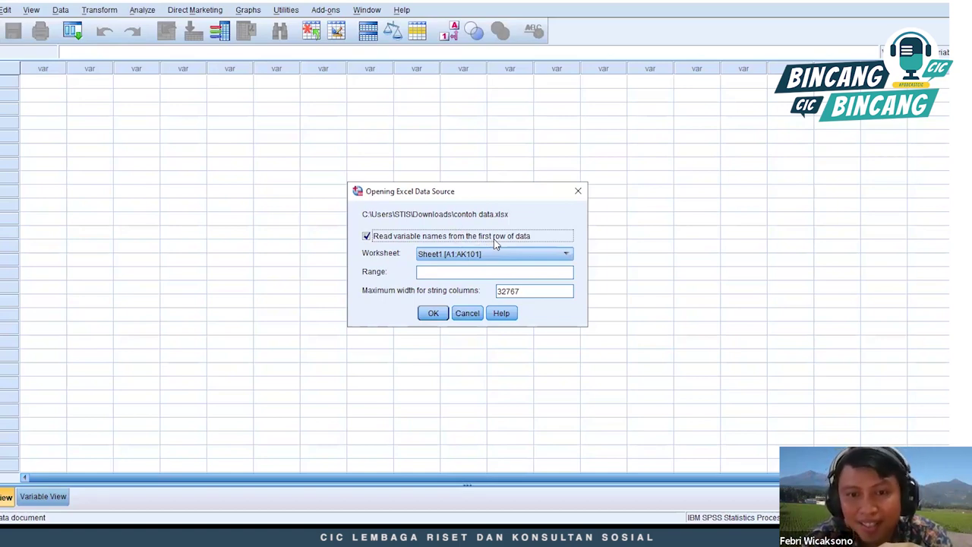
Step: Import Sheet1 of contoh data.xlsx with variable names read from the first row, and show the variable definitions
left_click(433, 314)
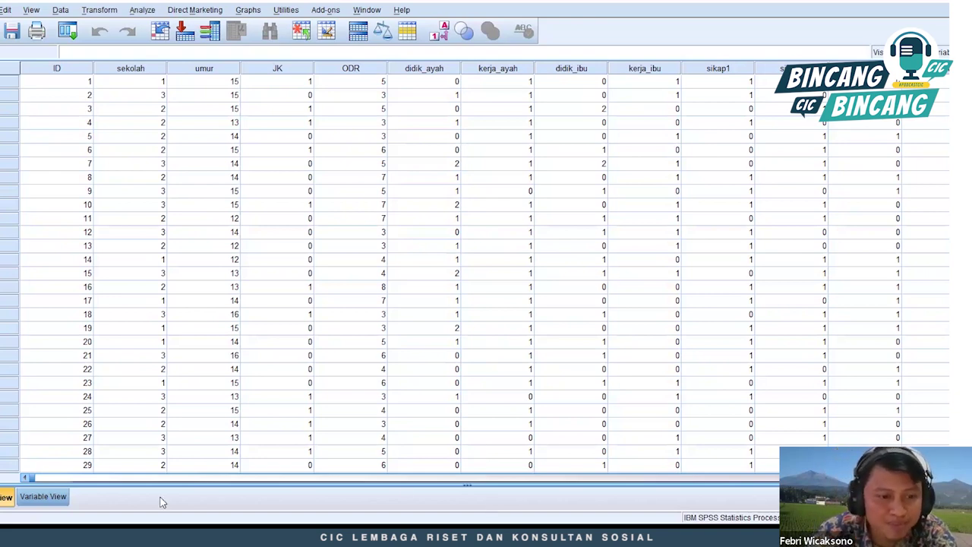
left_click(57, 493)
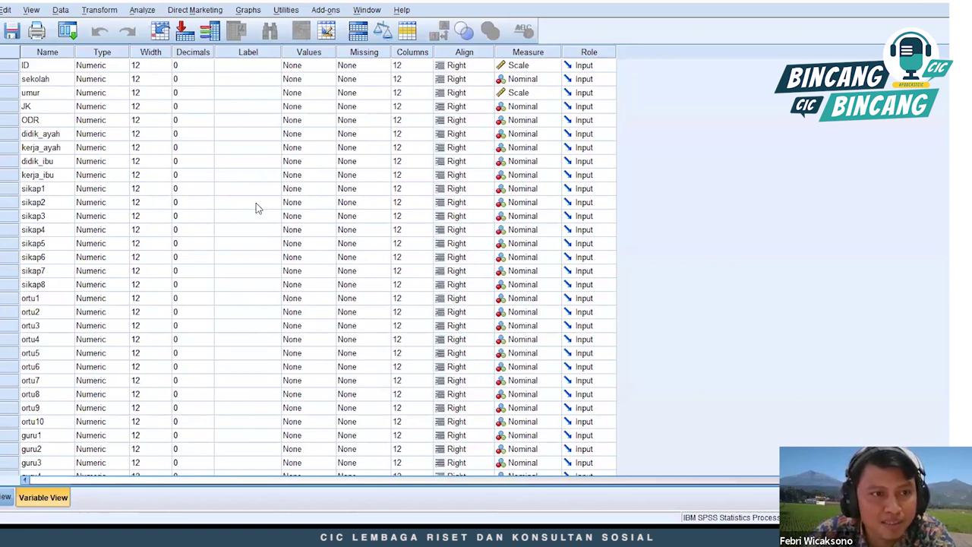
Step: Give the JK variable the label "Jenis Kelamin"
left_click(245, 108)
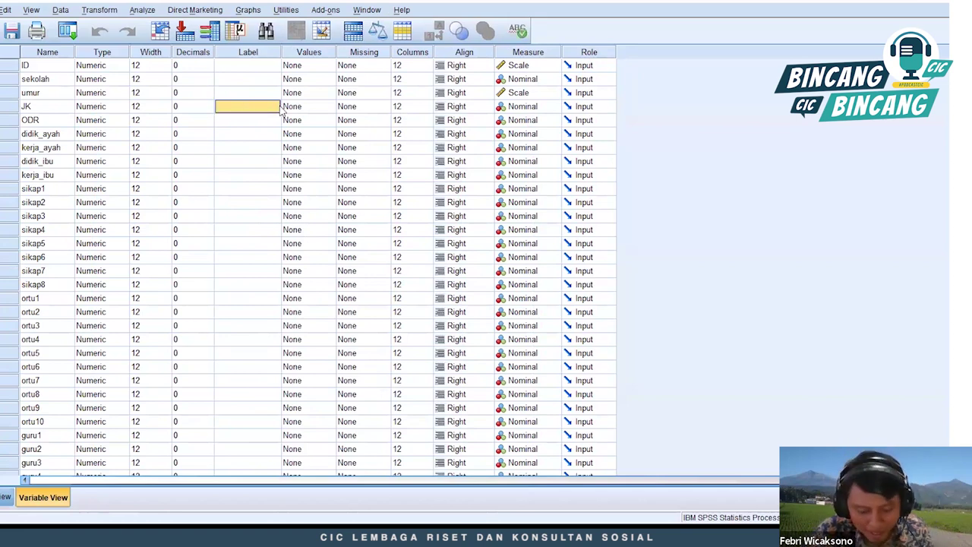
type("J")
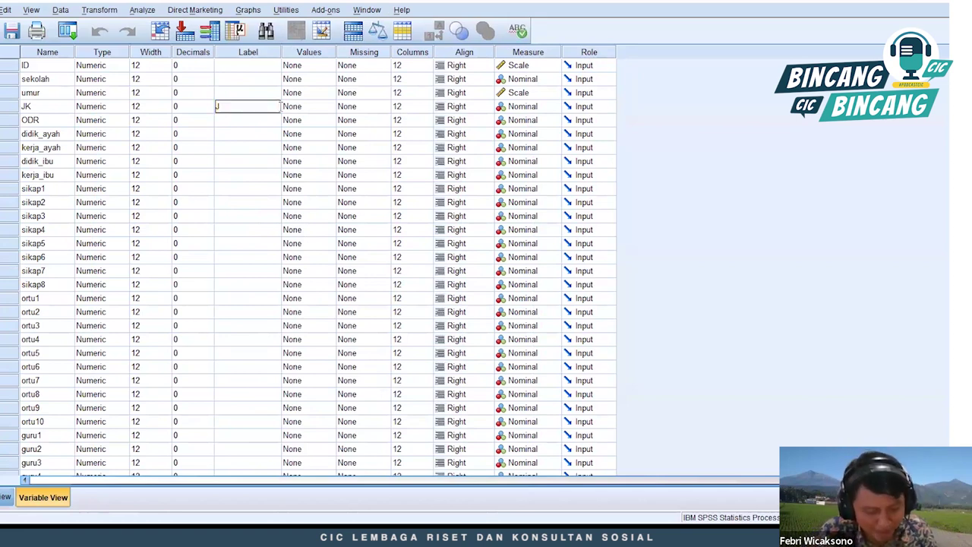
type("enis Kelamin")
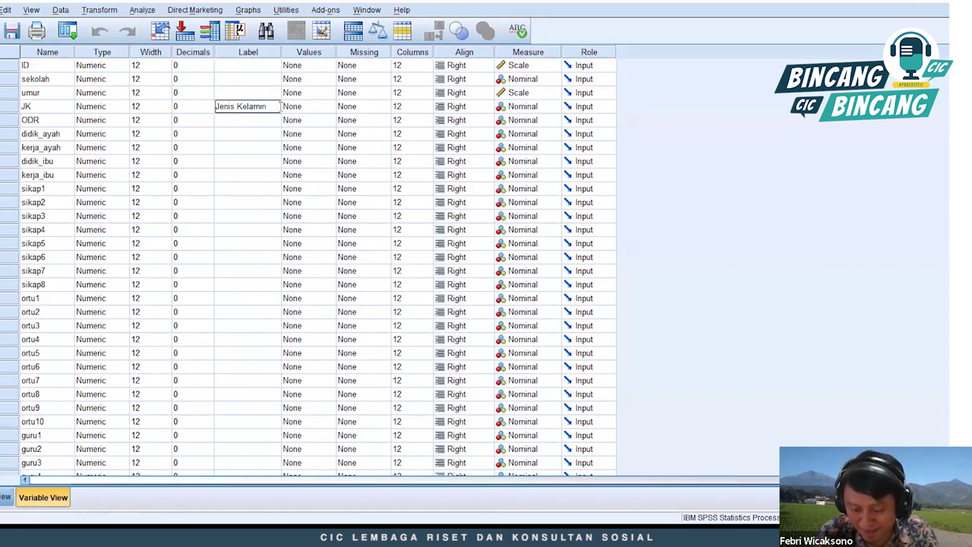
Step: Open the value labels of JK and add the label "Laki-laki" for value 1
left_click(280, 107)
left_click(282, 109)
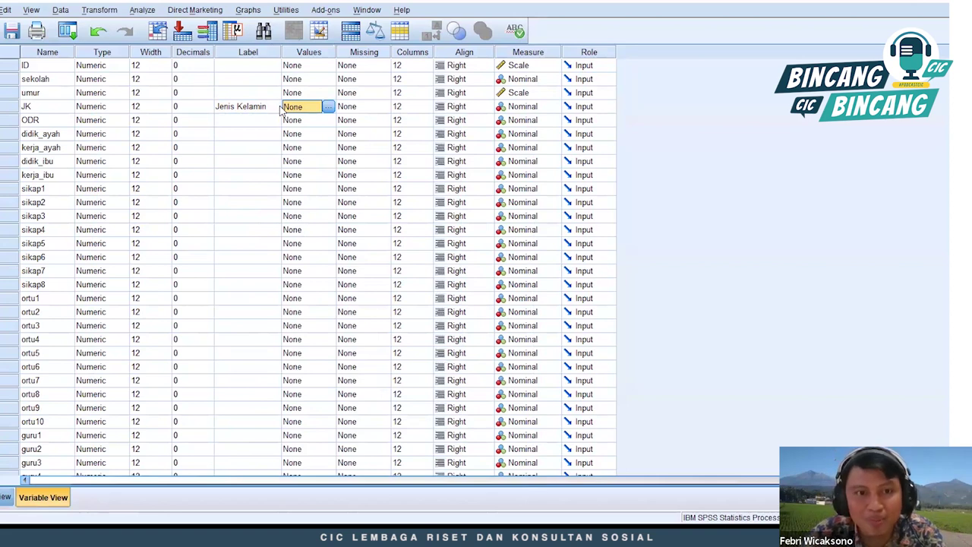
left_click(329, 107)
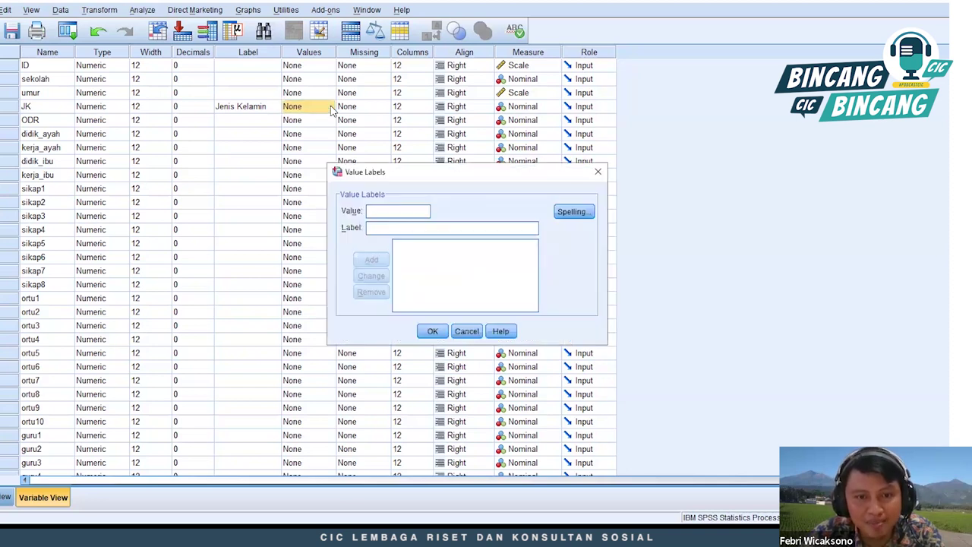
type("1")
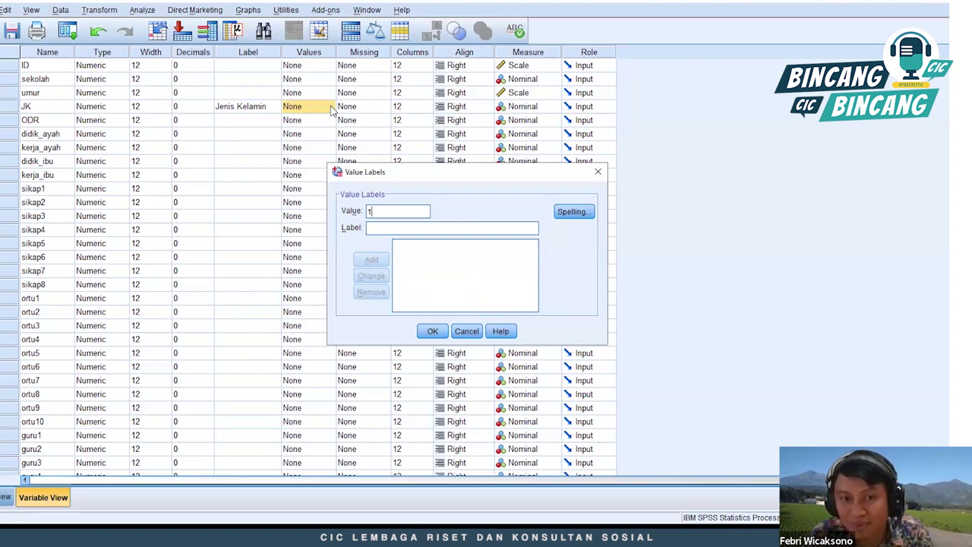
left_click(407, 231)
type("Laki-laki")
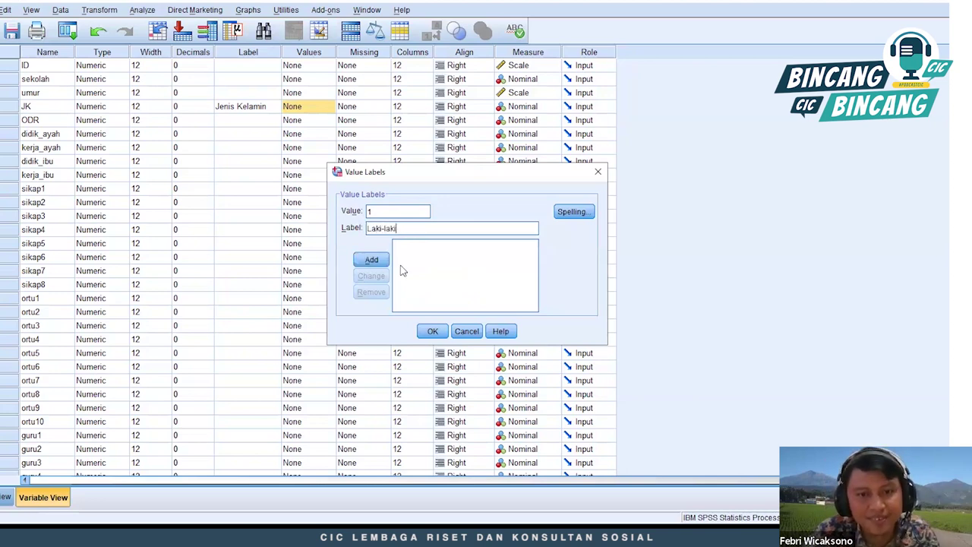
left_click(378, 263)
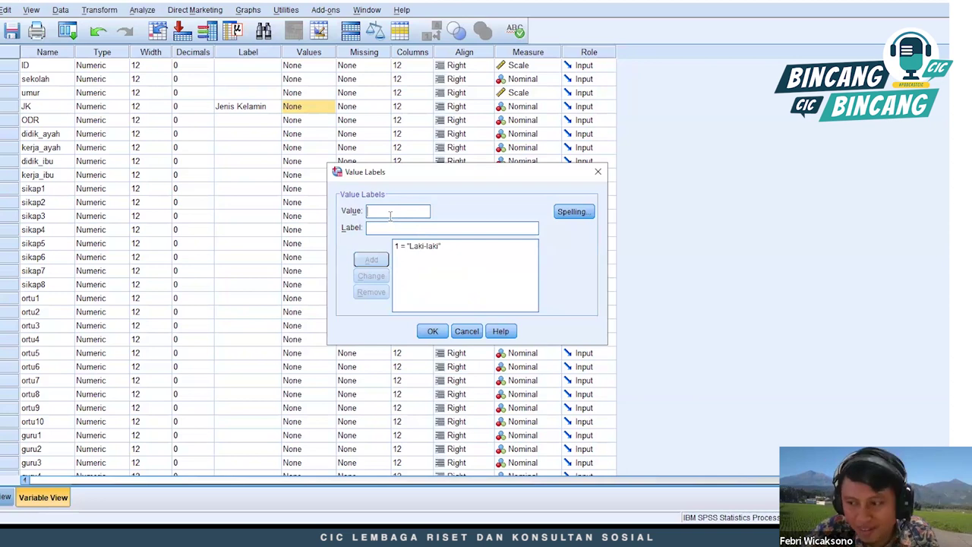
Step: Add the label "Perempuan" for value 0 of JK and apply the value labels
type("0")
left_click(434, 229)
type("Pere")
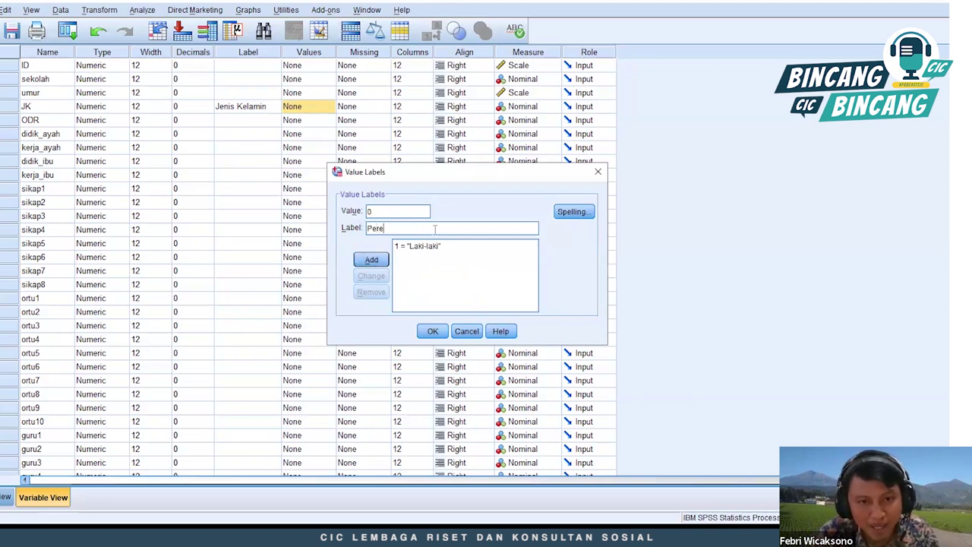
type("mpuan")
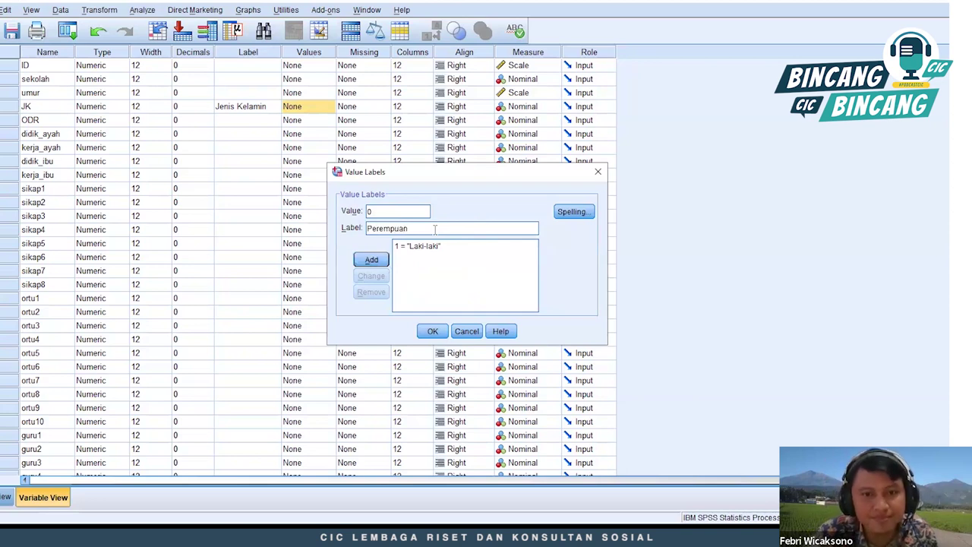
left_click(371, 259)
left_click(432, 333)
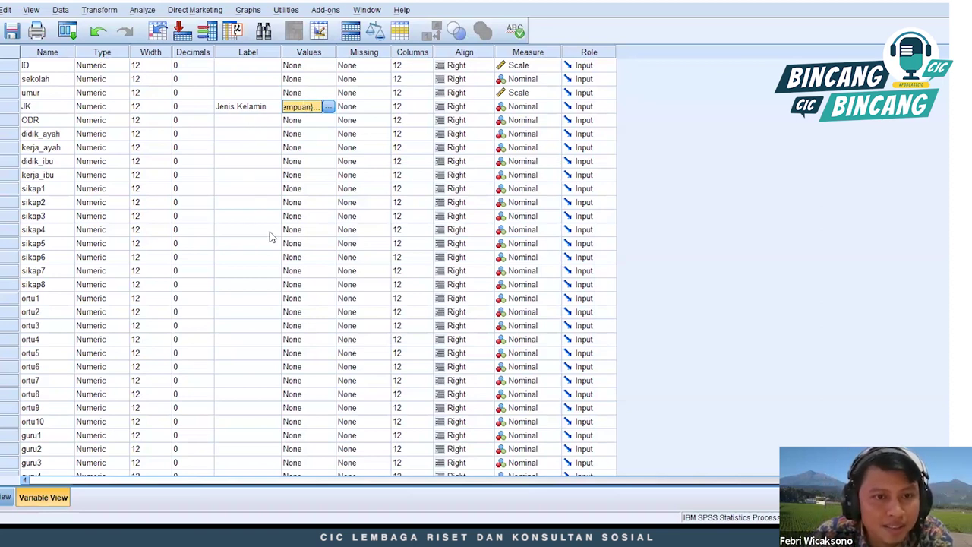
Step: Give the didik_ayah variable the label "Pendidikan Ayah"
left_click(274, 137)
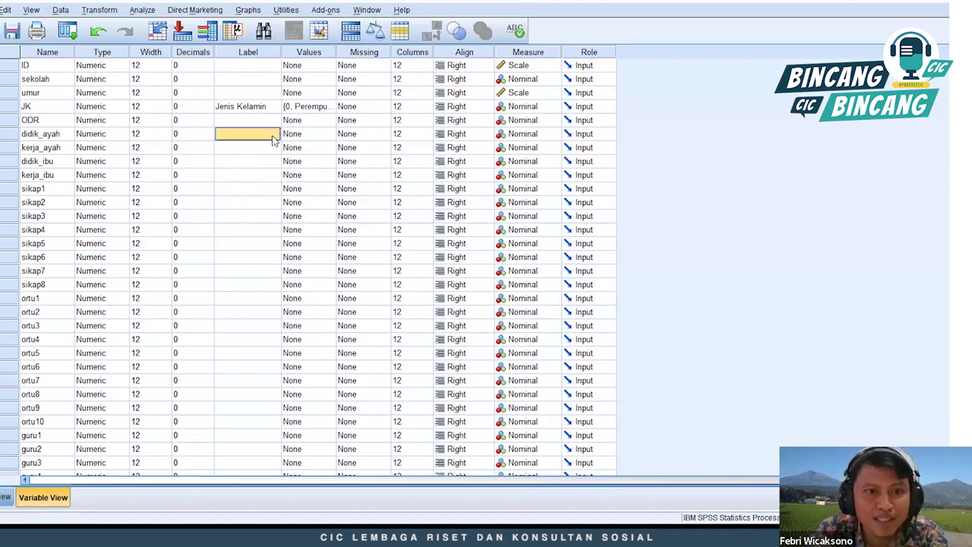
type("P")
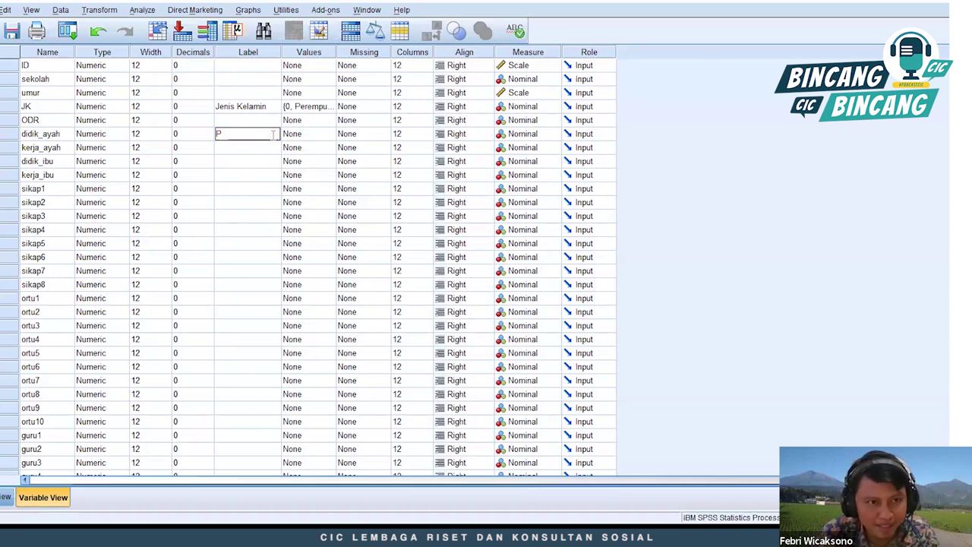
type("endidi")
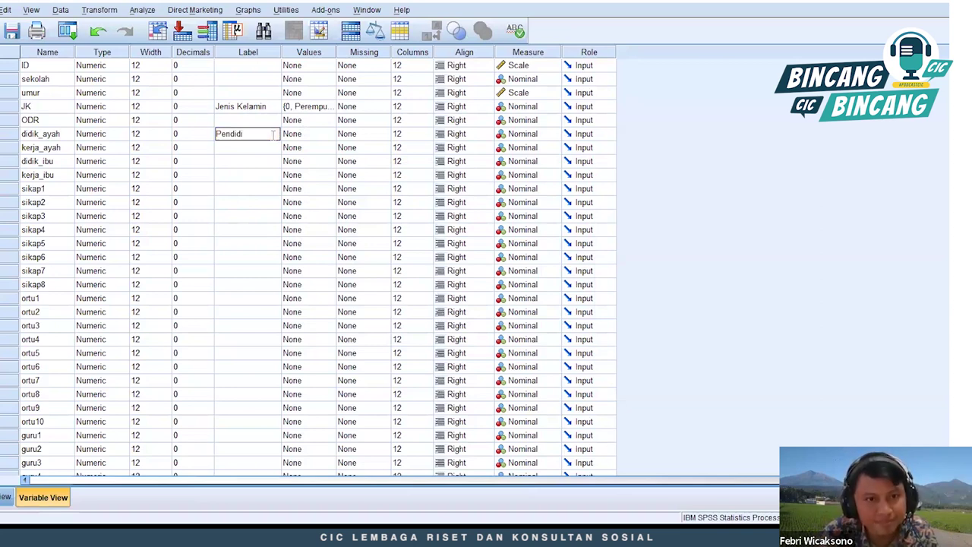
type("kan Ayah")
key("Return")
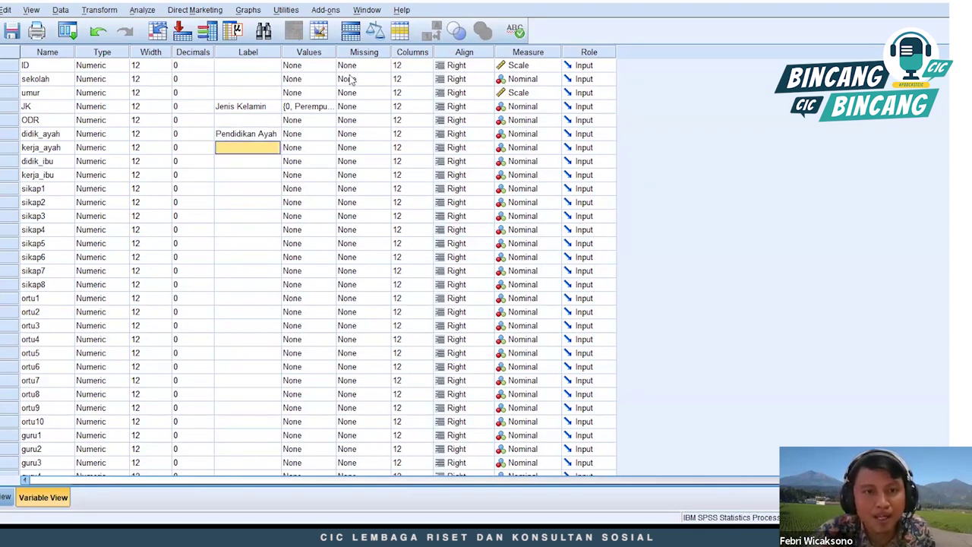
Step: Open the value labels of didik_ayah and add the label "SMP ke bawah" for value 0
left_click(332, 135)
left_click(332, 134)
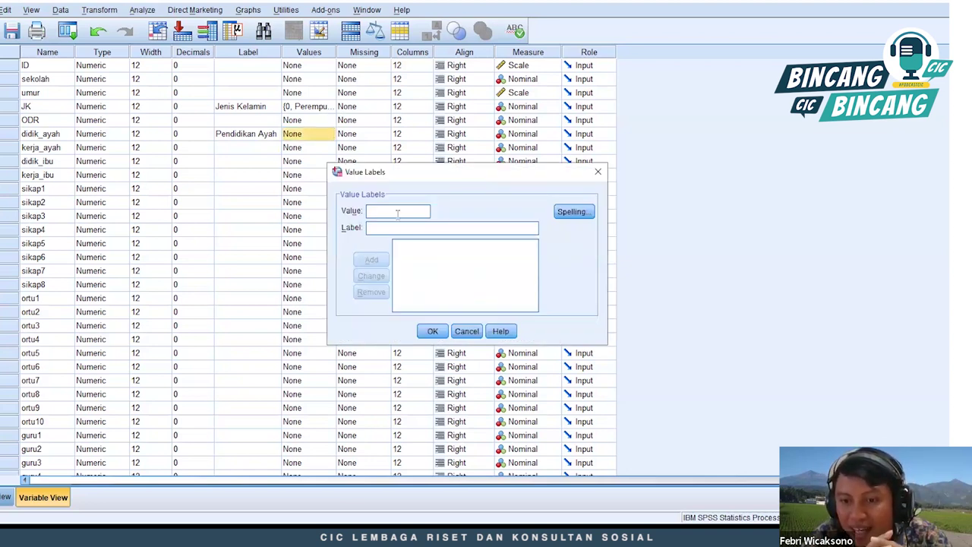
type("0")
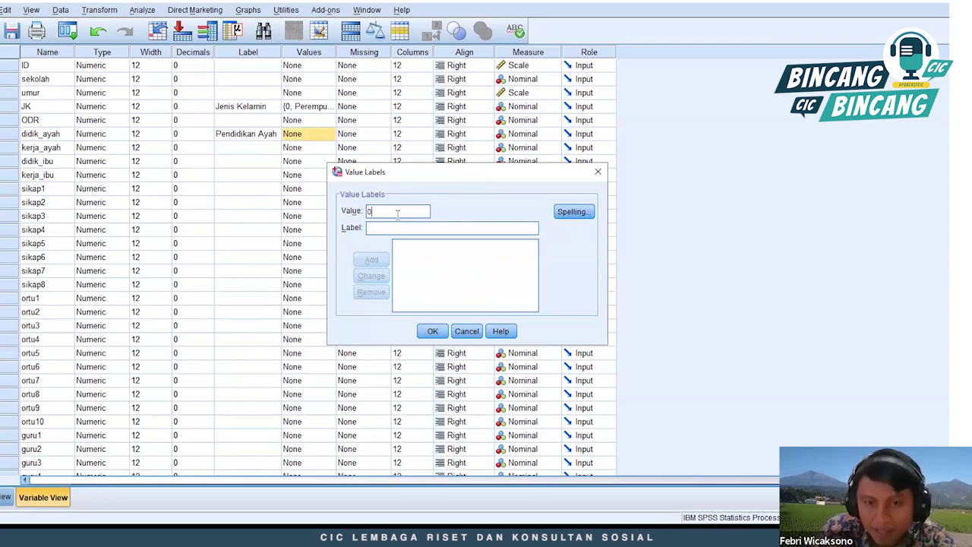
left_click(395, 227)
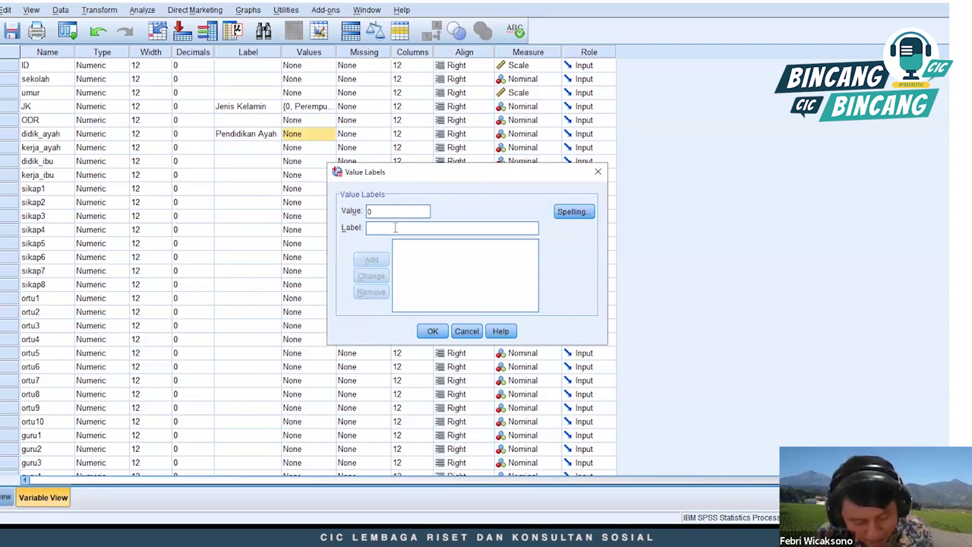
type("SMP")
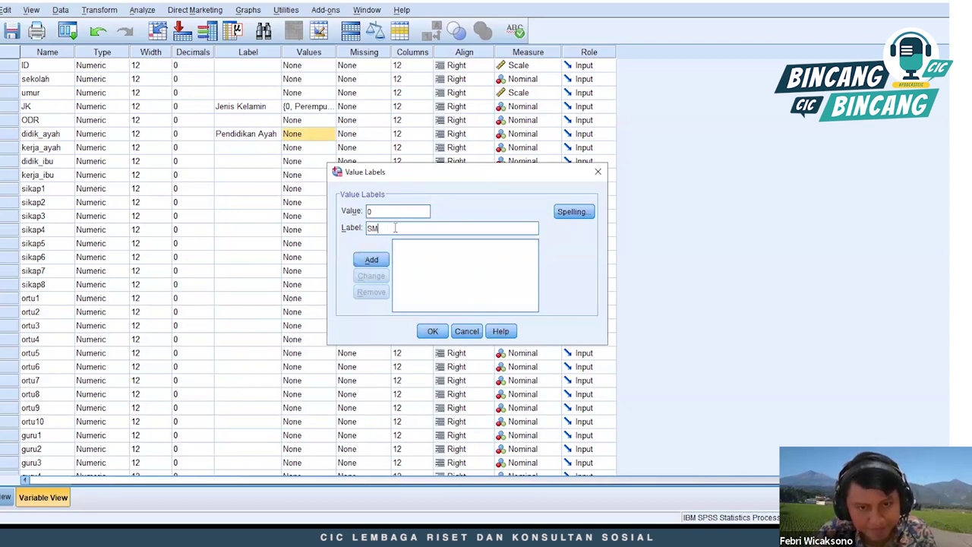
type(" k")
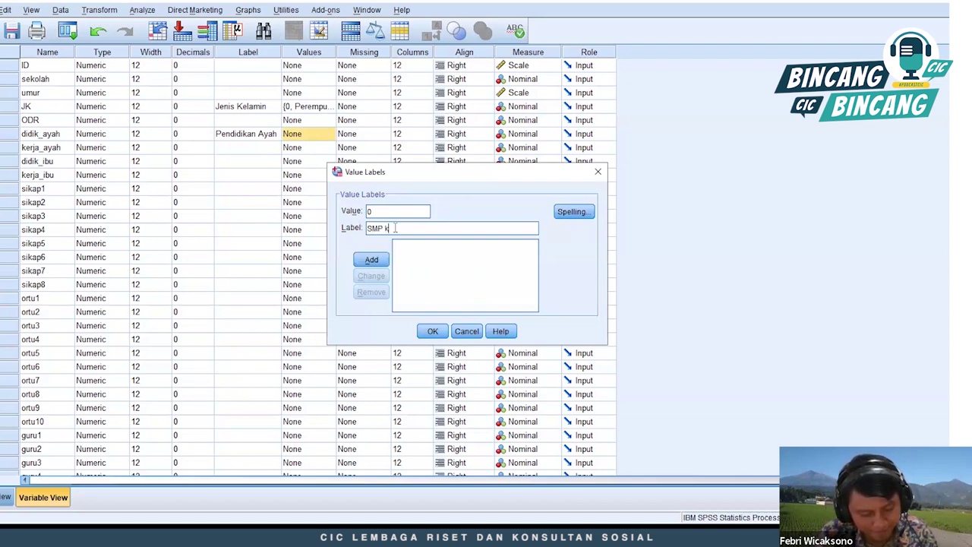
type("e bawah")
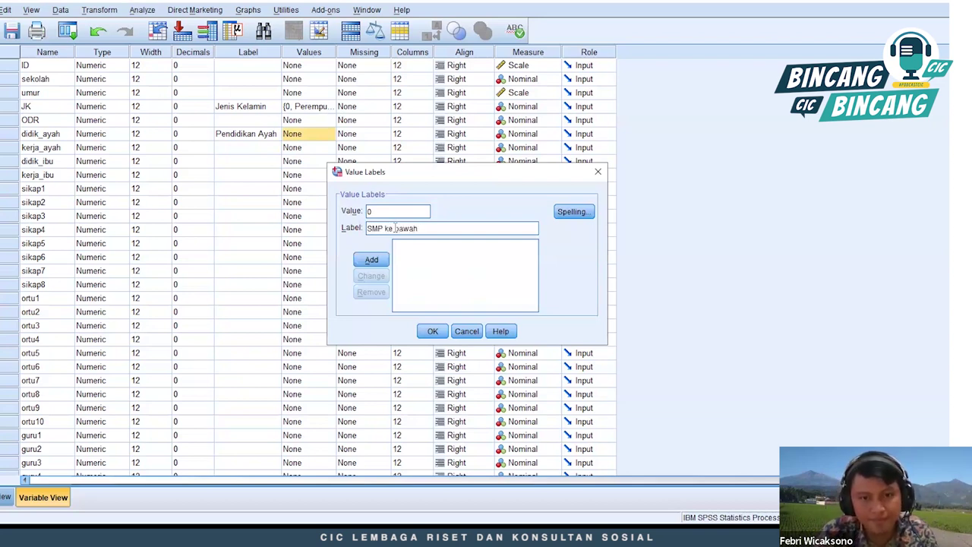
key("Return")
Step: Add the label "SMA" for value 1 of didik_ayah
type("1")
left_click(413, 226)
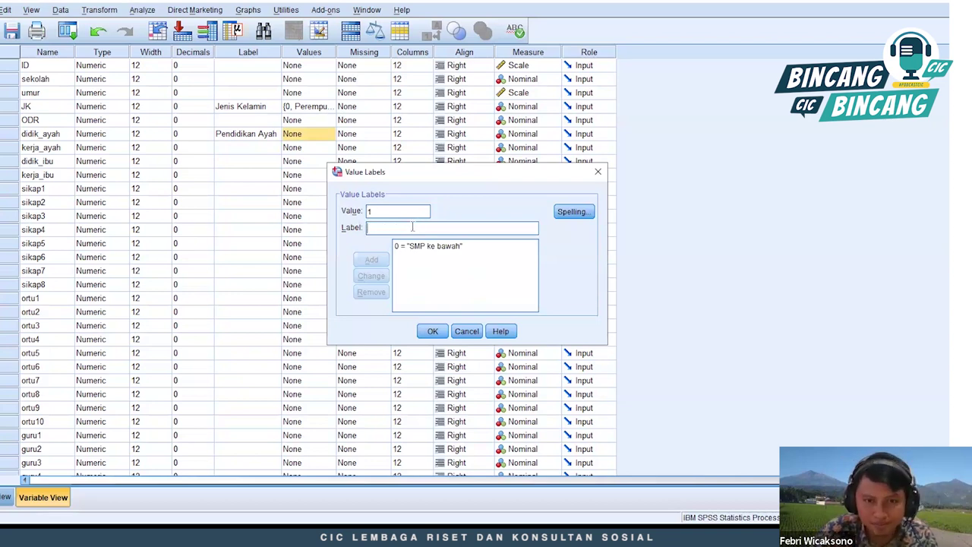
type("SMA")
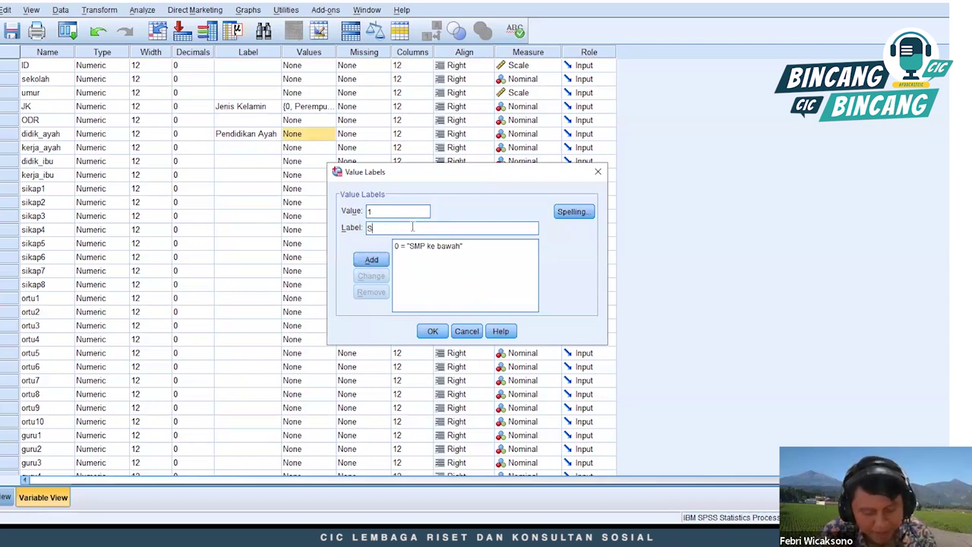
left_click(371, 259)
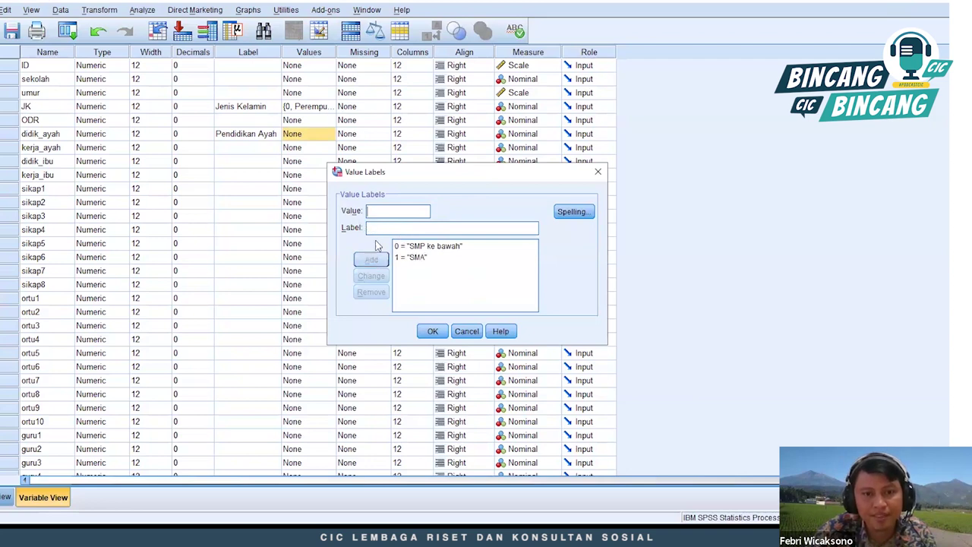
Step: Add the label "Perguruan Tinggi" for value 2 of didik_ayah, apply the value labels and review the saved list
type("2")
left_click(375, 227)
type("Pe")
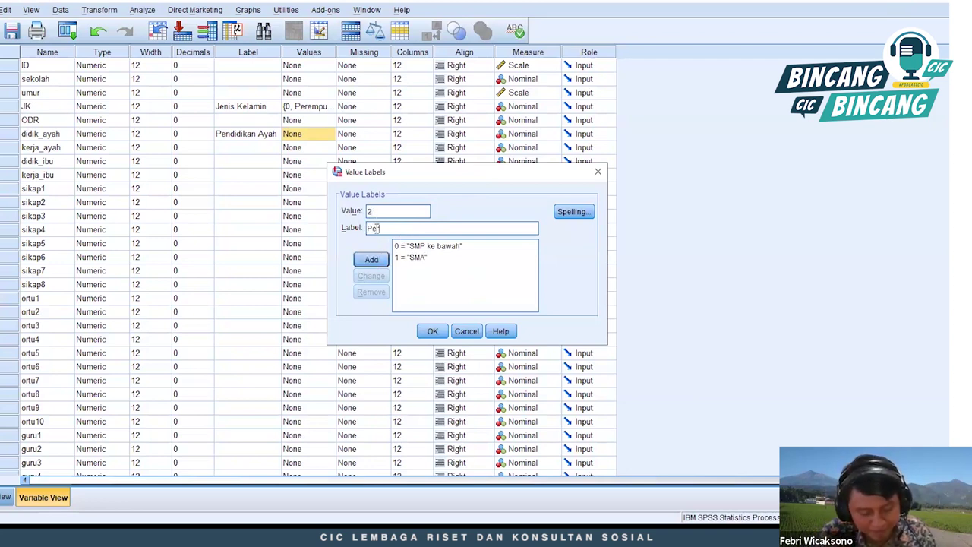
type("rguruan Tinggi")
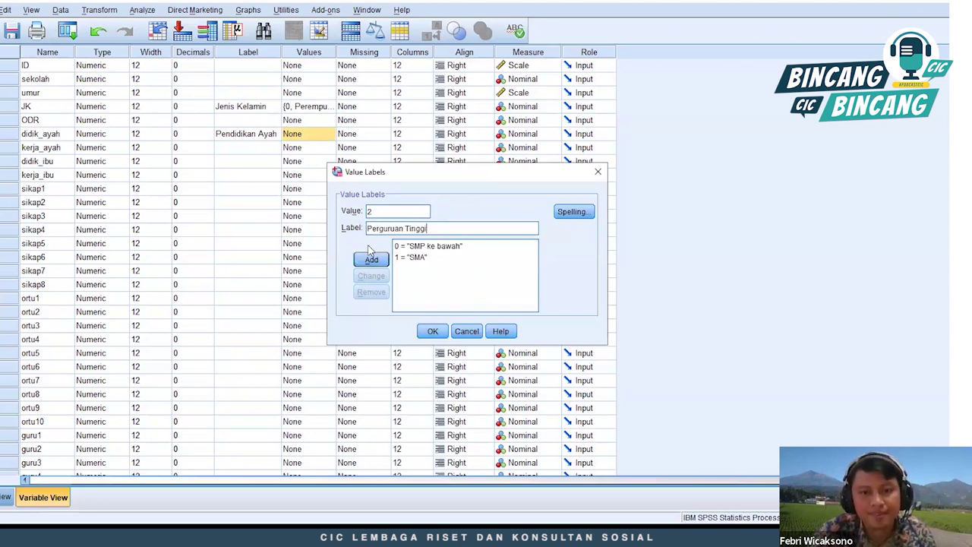
left_click(370, 261)
left_click(431, 332)
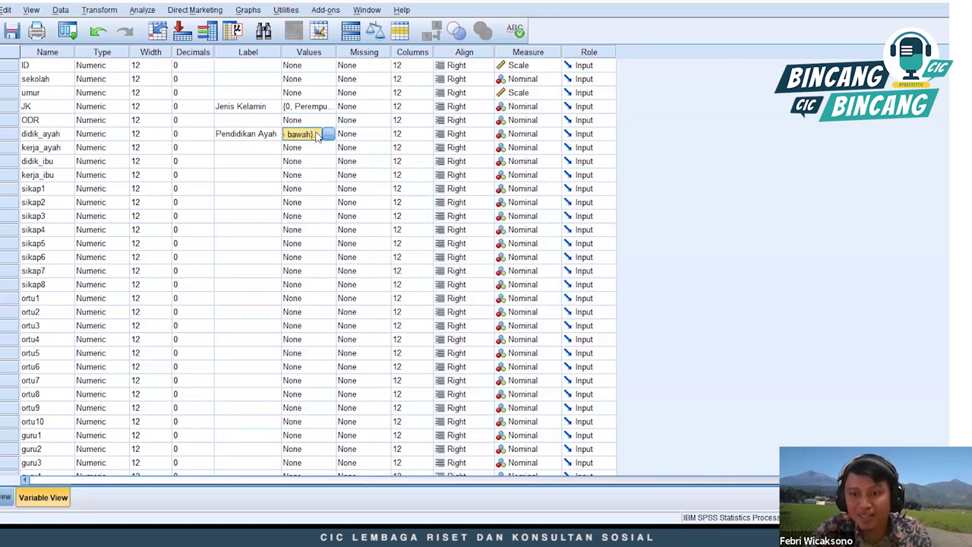
left_click(327, 134)
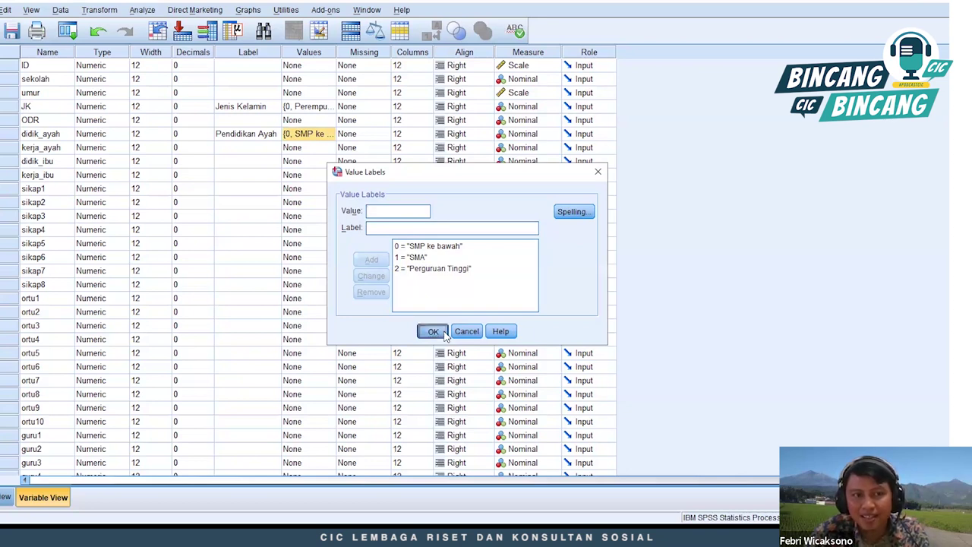
left_click(432, 332)
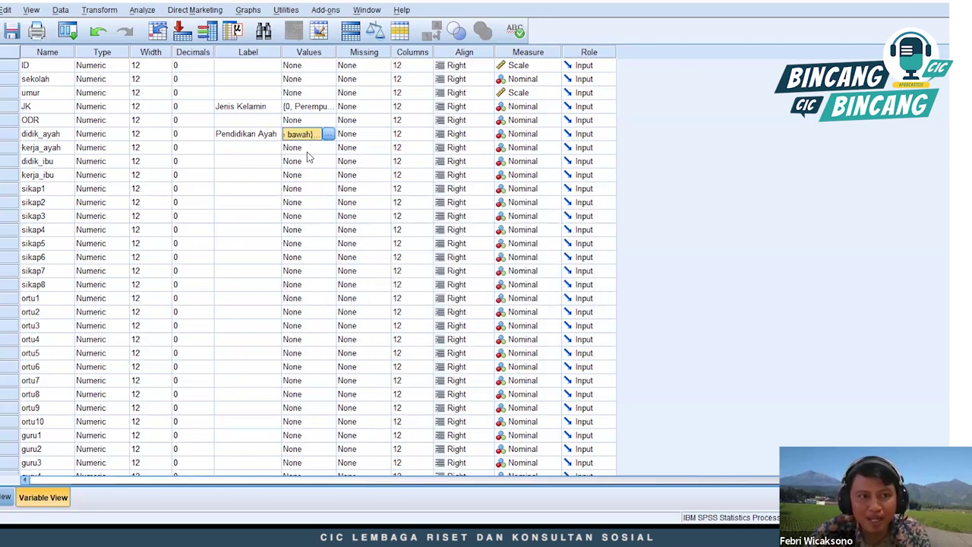
Step: Give the kerja_ayah variable the label "Status Bekerja Ayah" and select its value labels cell
left_click(276, 151)
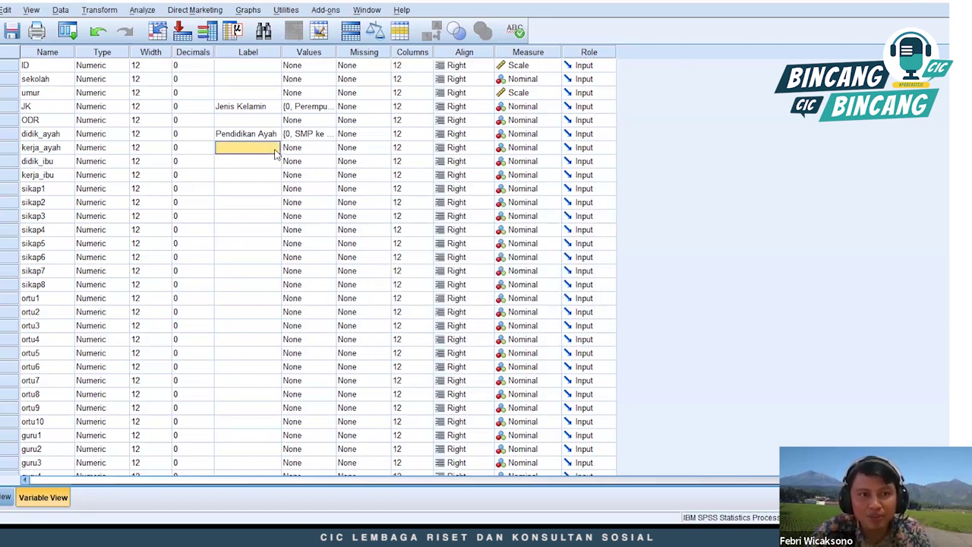
type("S")
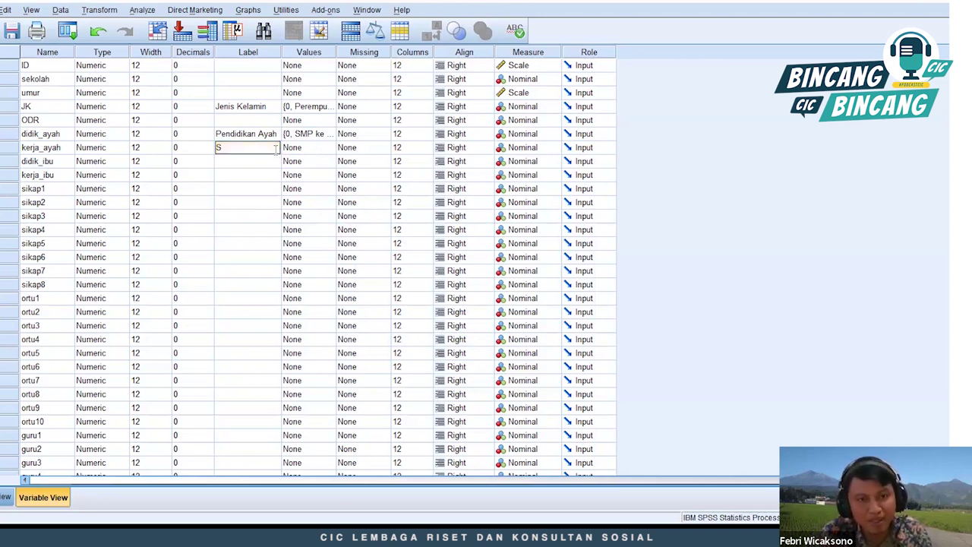
type("tatus Bekerja")
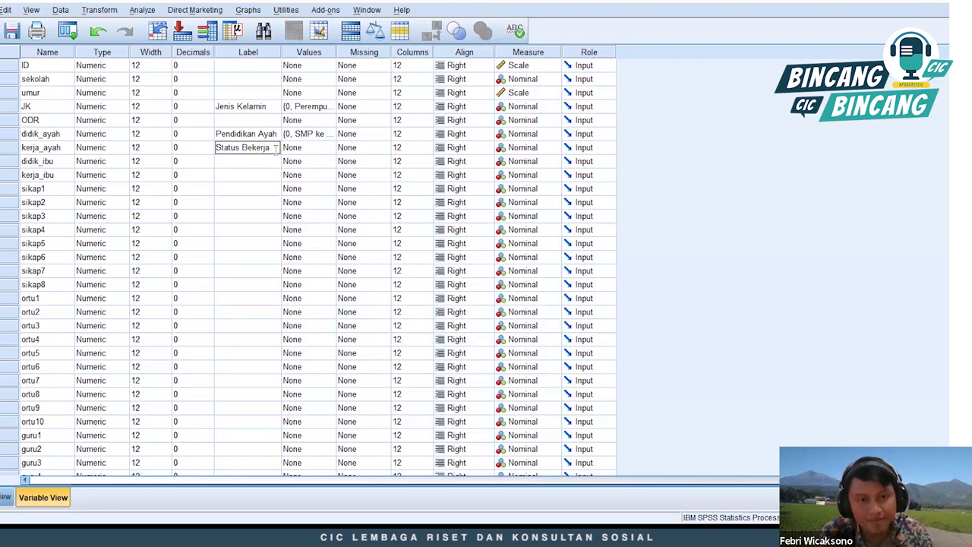
type(" Ayah")
key("Return")
left_click(277, 149)
key("Right")
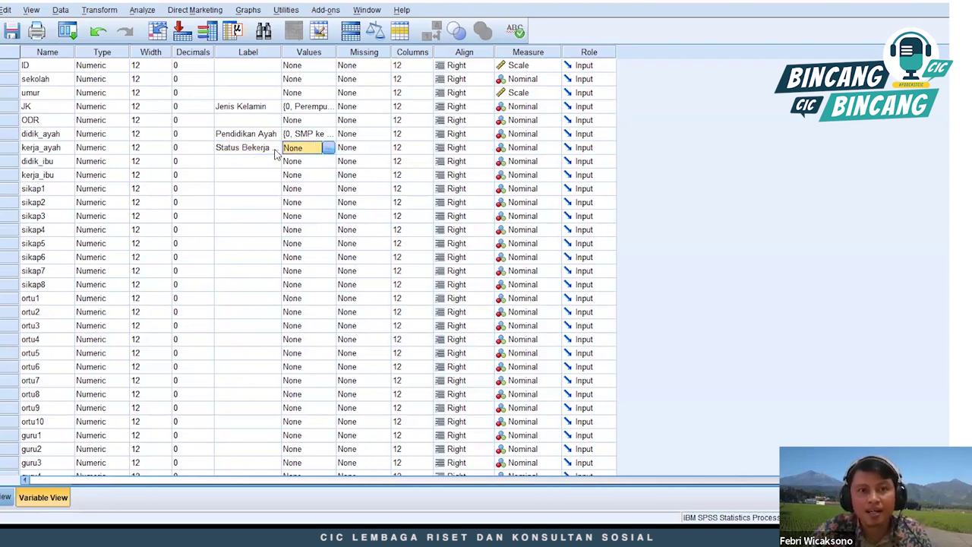
Step: Define the value labels of kerja_ayah as 0 = "Tidak Bekerja" and 1 = "Bekerja", and apply them
left_click(327, 148)
type("1")
left_click(376, 227)
type("Bekerja")
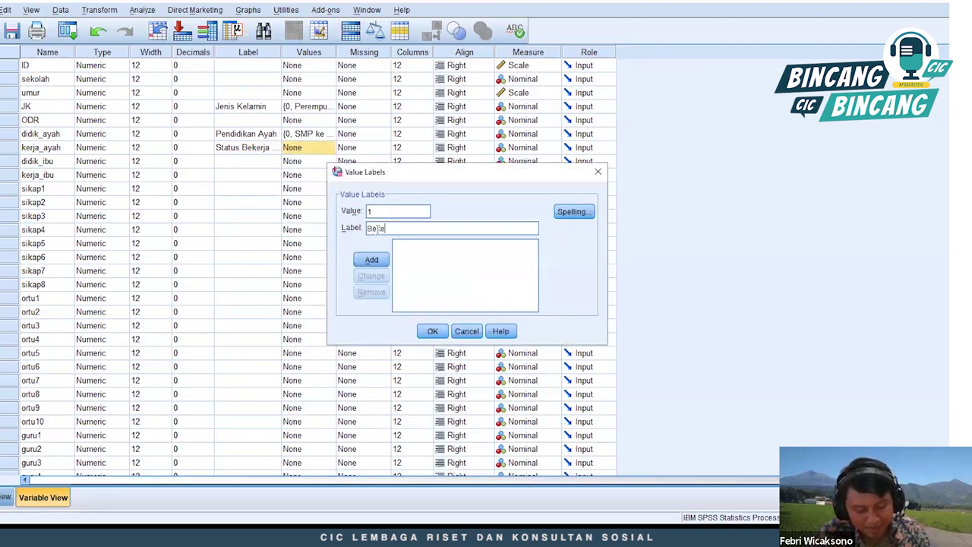
left_click(371, 259)
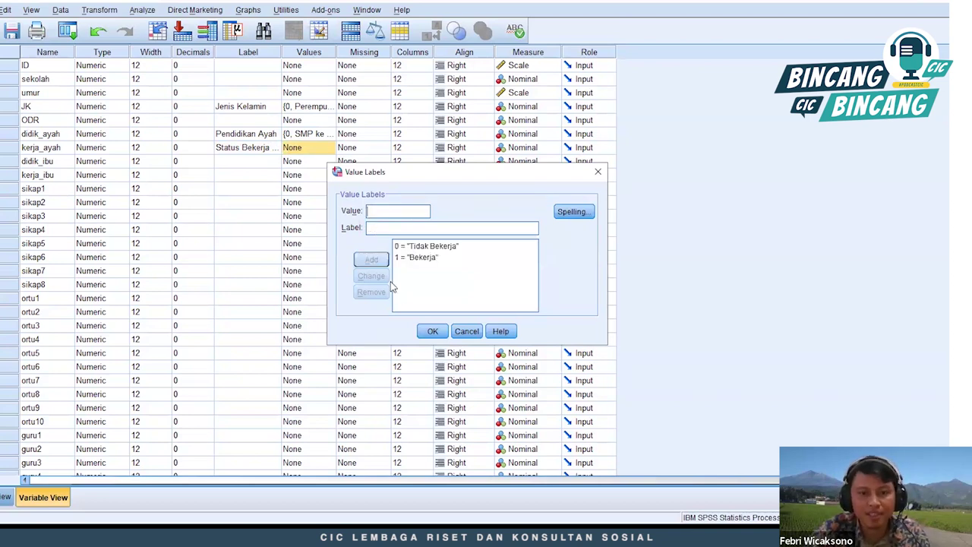
left_click(432, 331)
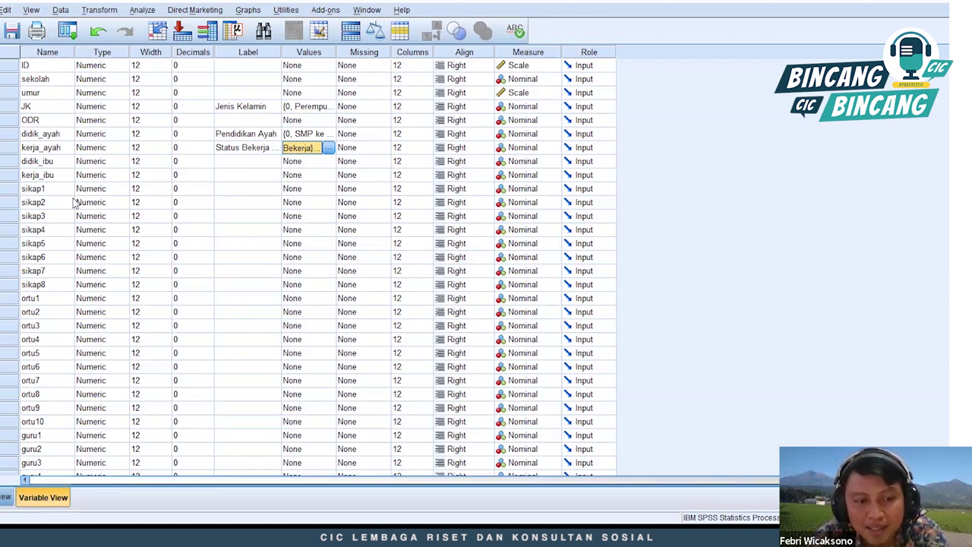
Step: Switch to the case data and start a Compute Variable operation with the target variable named tot_sikap
left_click(6, 497)
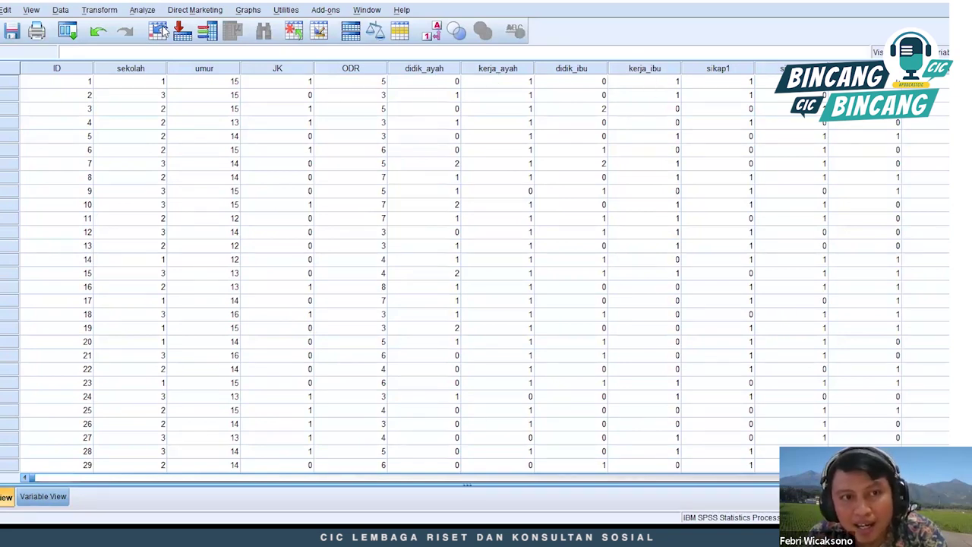
left_click(104, 11)
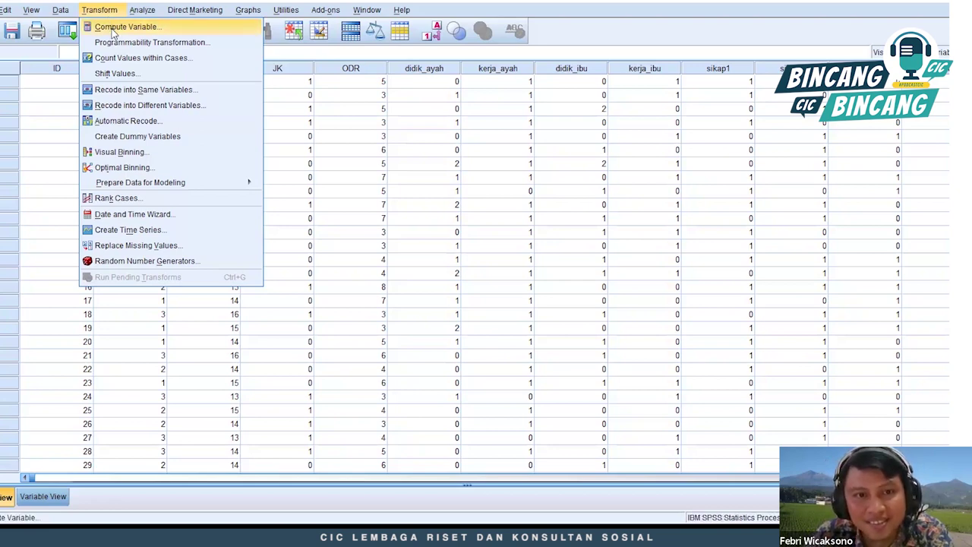
left_click(114, 31)
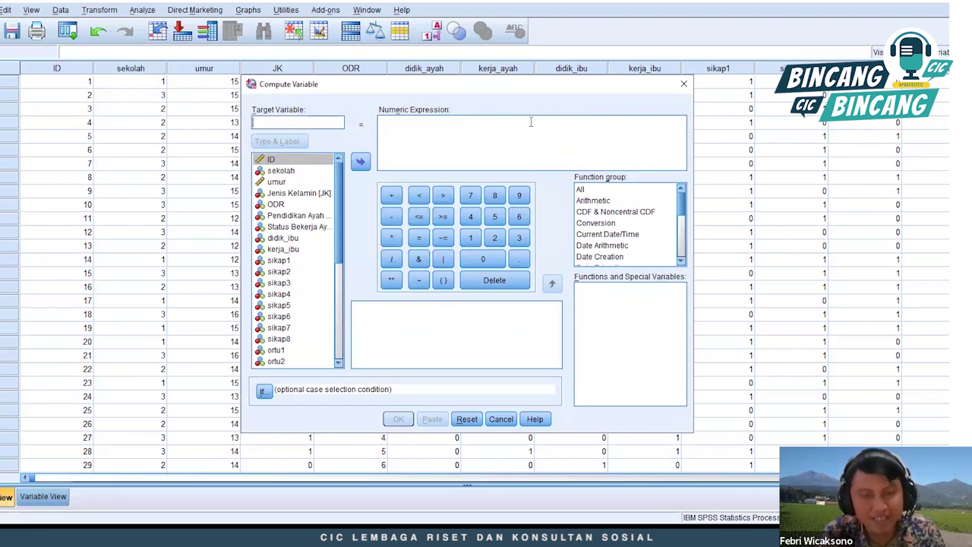
type("tot")
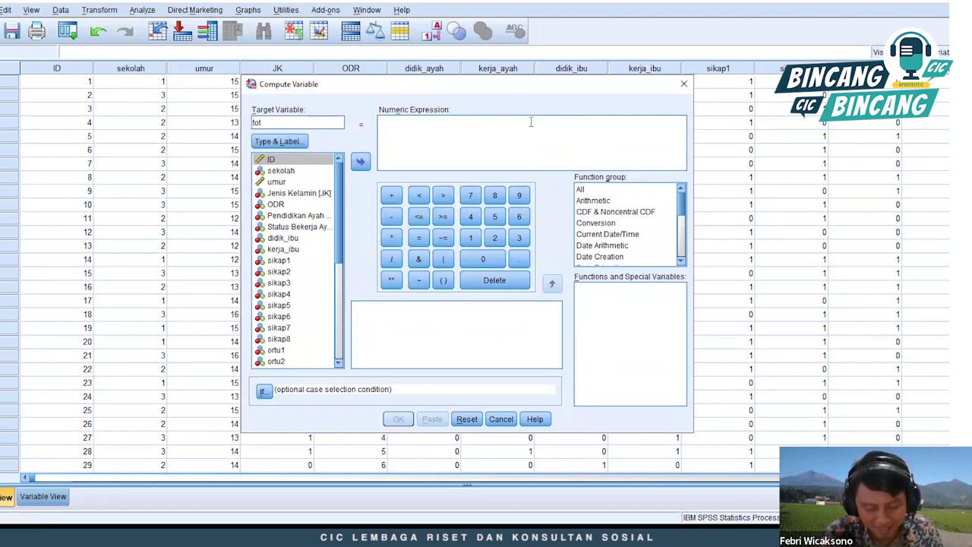
type("_sikap")
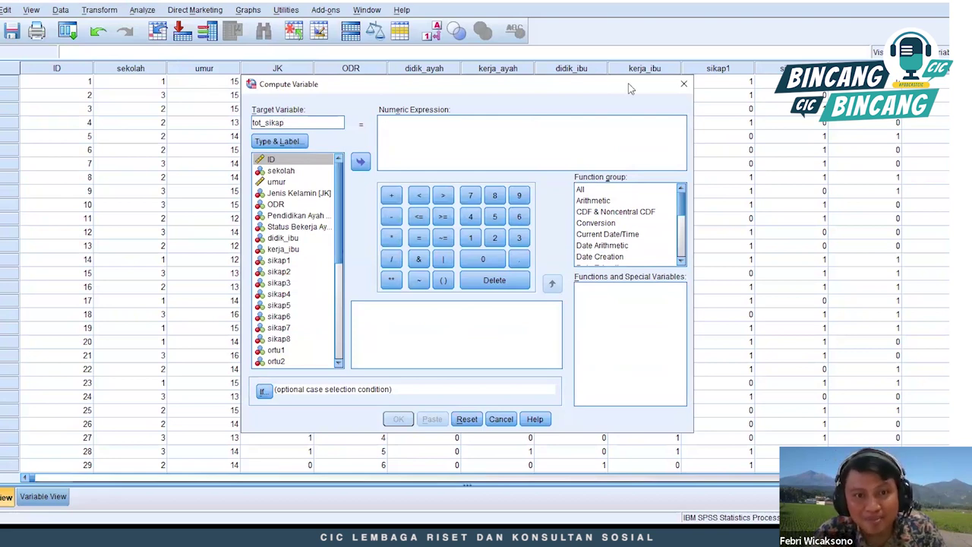
Step: Begin the numeric expression for tot_sikap with sikap1 + sikap2
left_click(288, 261)
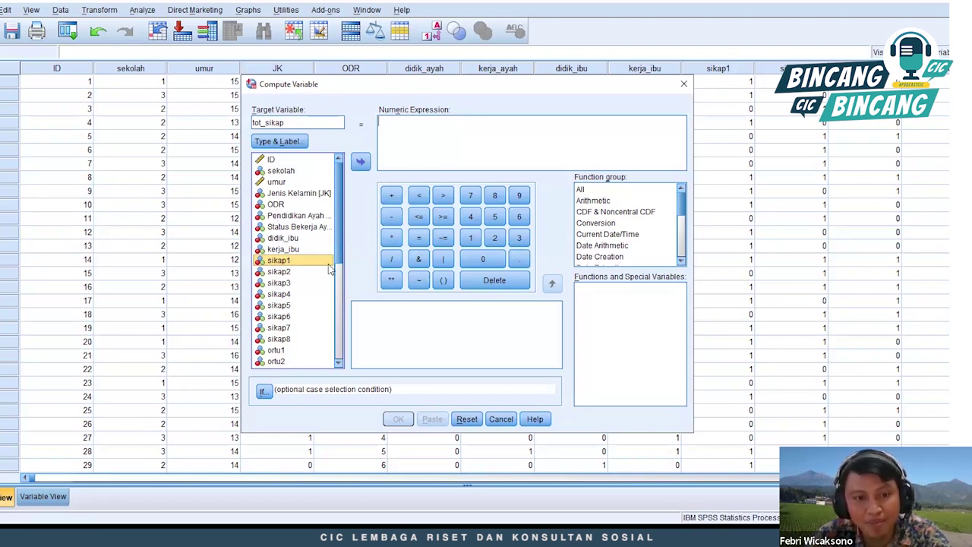
left_click(360, 163)
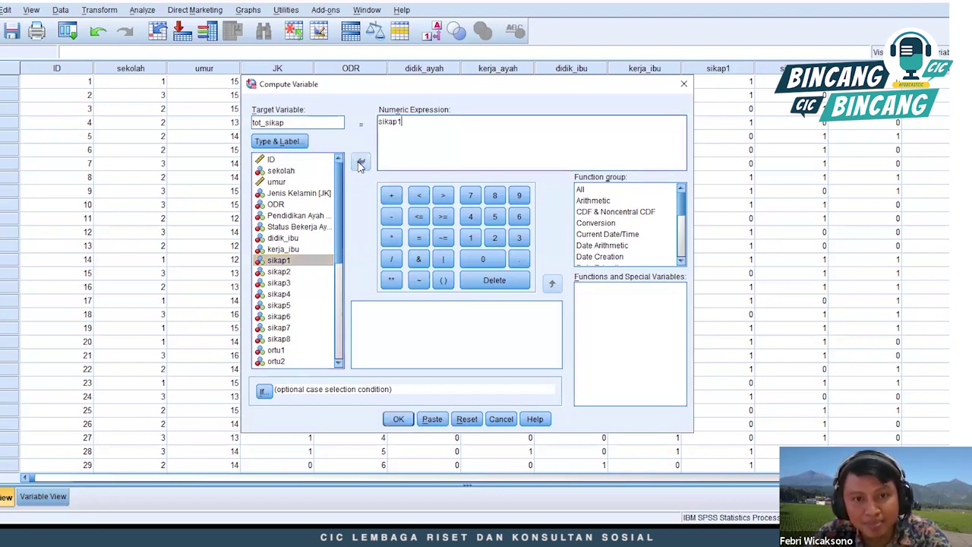
left_click(392, 196)
left_click(291, 273)
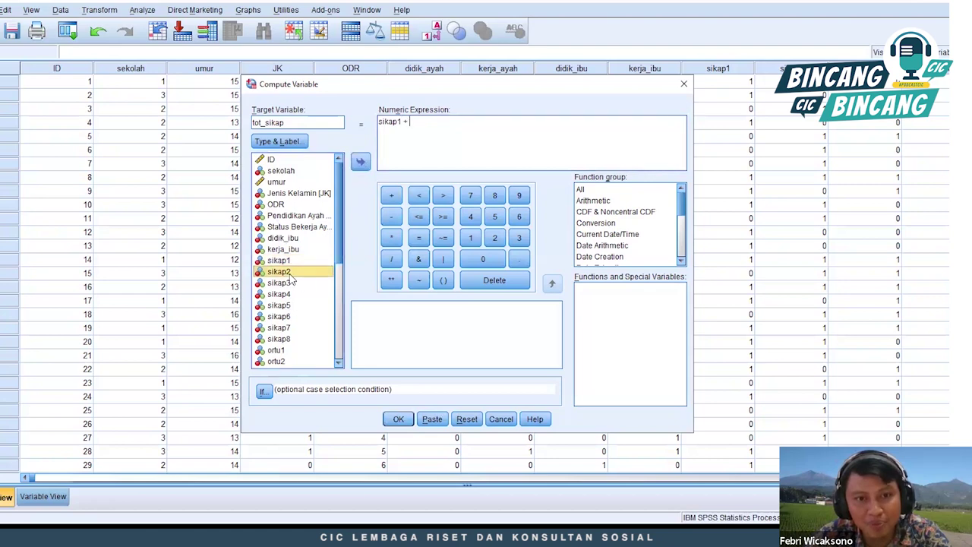
left_click(391, 196)
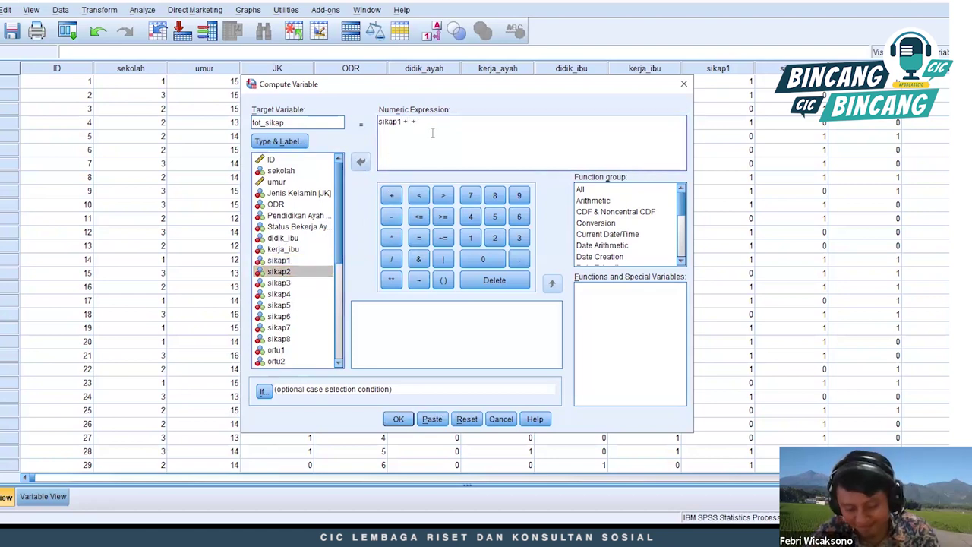
key("BackSpace")
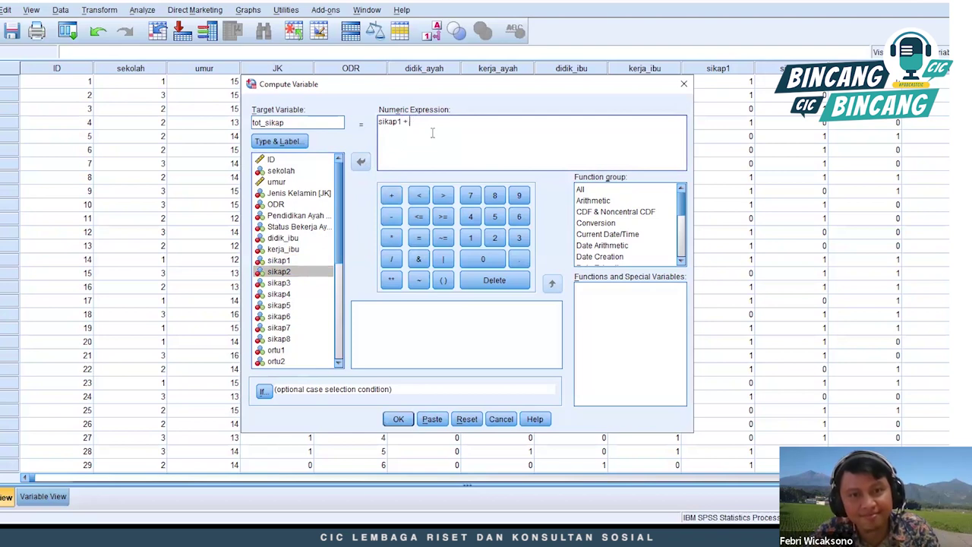
left_click(287, 271)
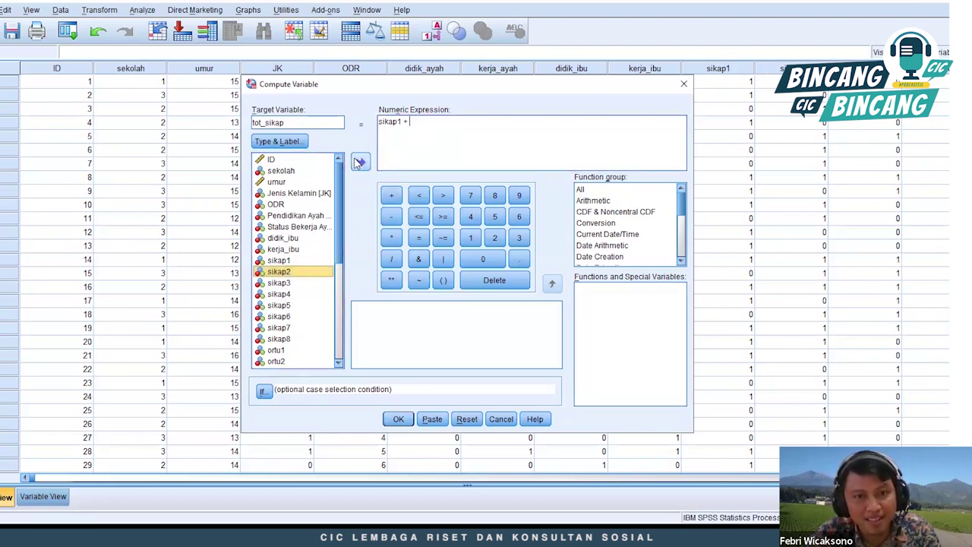
left_click(360, 162)
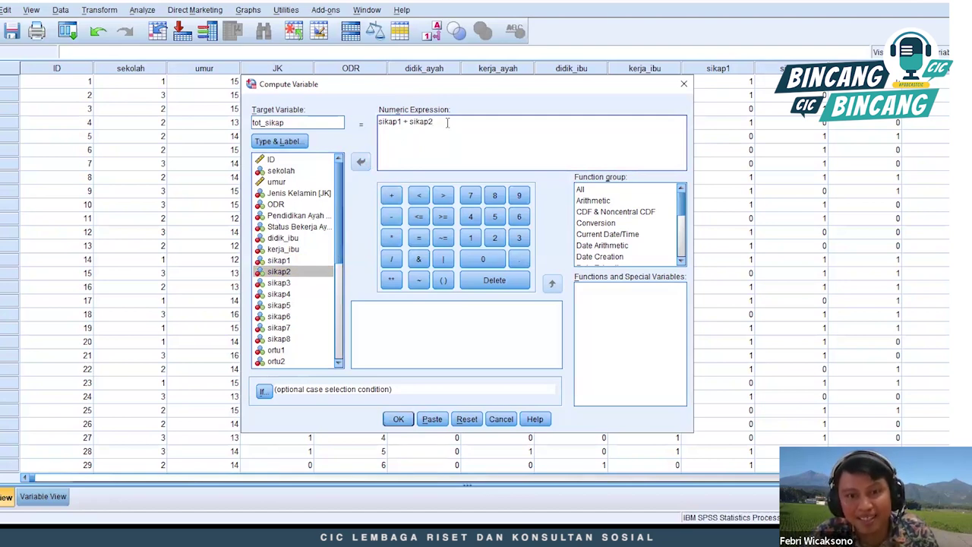
Step: Extend the tot_sikap expression by adding sikap3, sikap4 and sikap5 to the sum
left_click(391, 195)
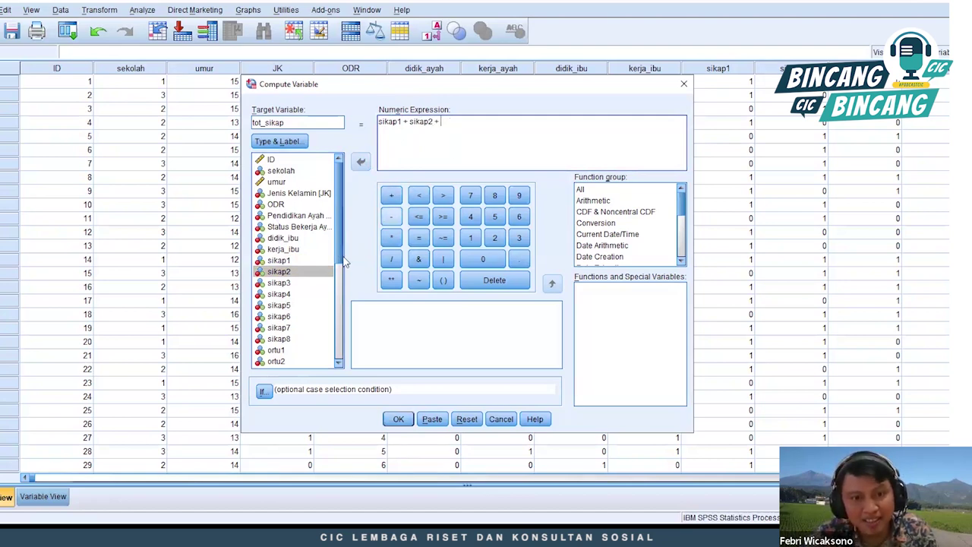
left_click(289, 284)
left_click(361, 162)
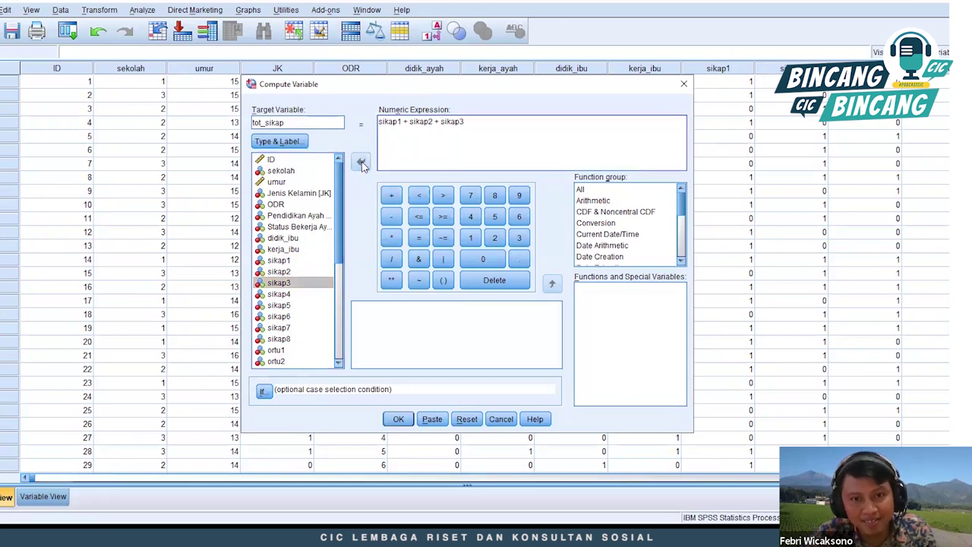
left_click(394, 199)
left_click(295, 294)
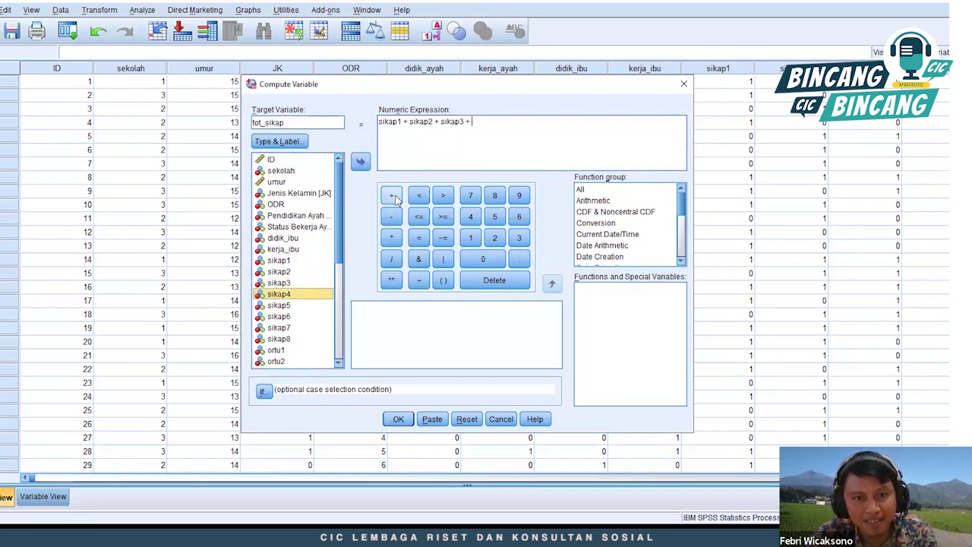
left_click(391, 196)
key("BackSpace")
key("BackSpace")
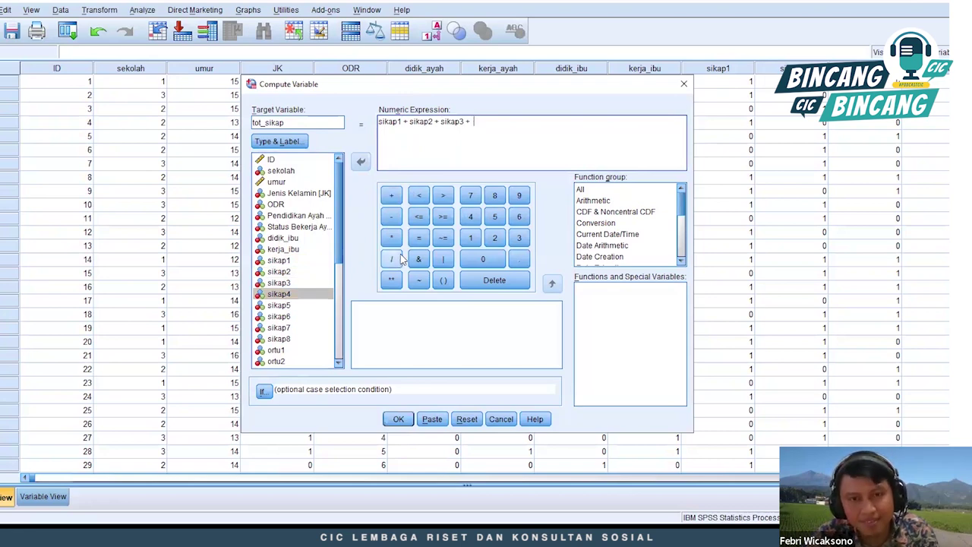
left_click(310, 295)
left_click(361, 161)
left_click(294, 307)
left_click(361, 162)
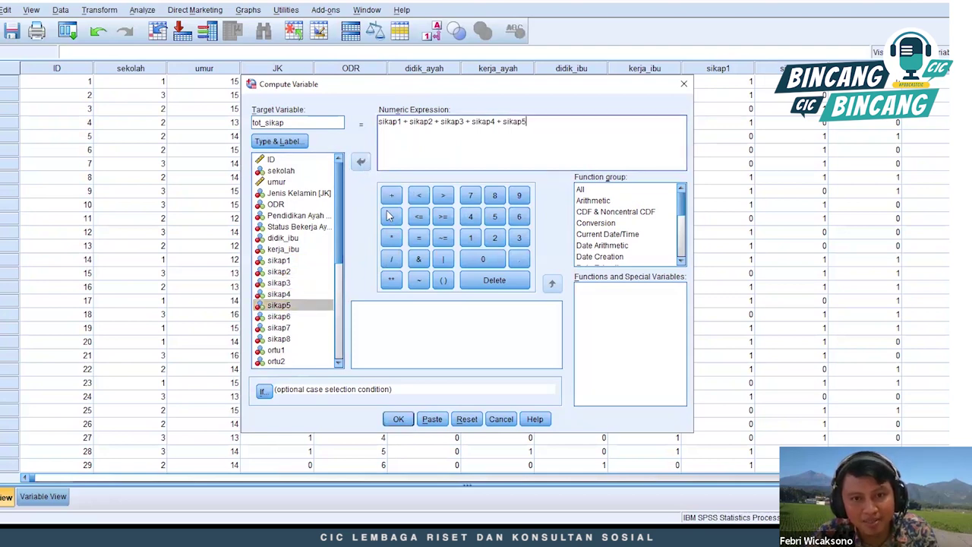
Step: Complete the sum with sikap6, sikap7 and sikap8 and compute the tot_sikap variable
left_click(391, 197)
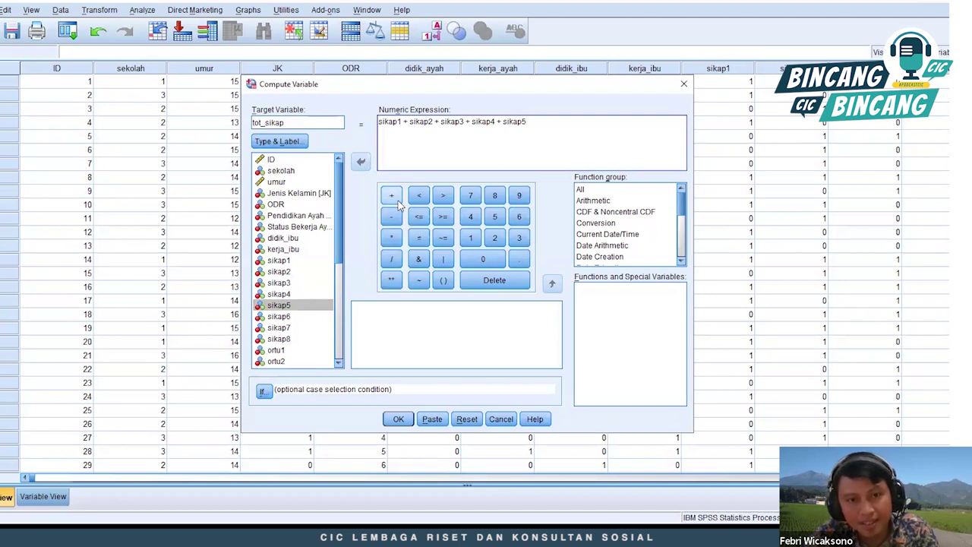
left_click(286, 316)
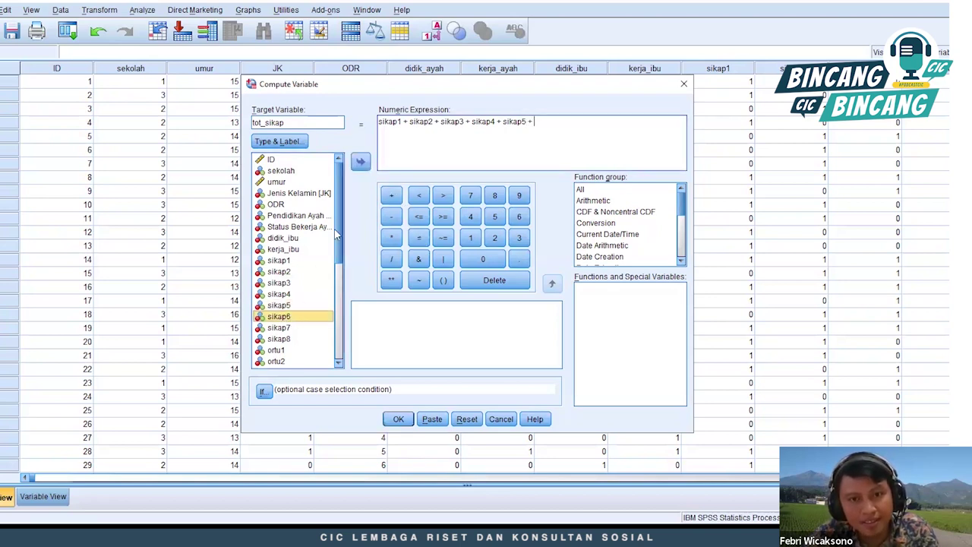
left_click(362, 162)
left_click(391, 196)
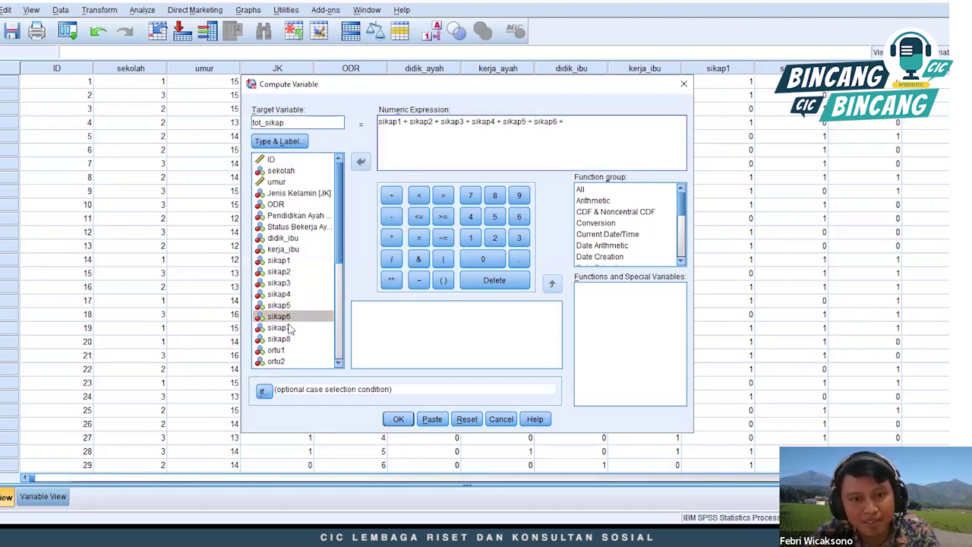
left_click(288, 327)
left_click(368, 164)
left_click(391, 196)
left_click(278, 339)
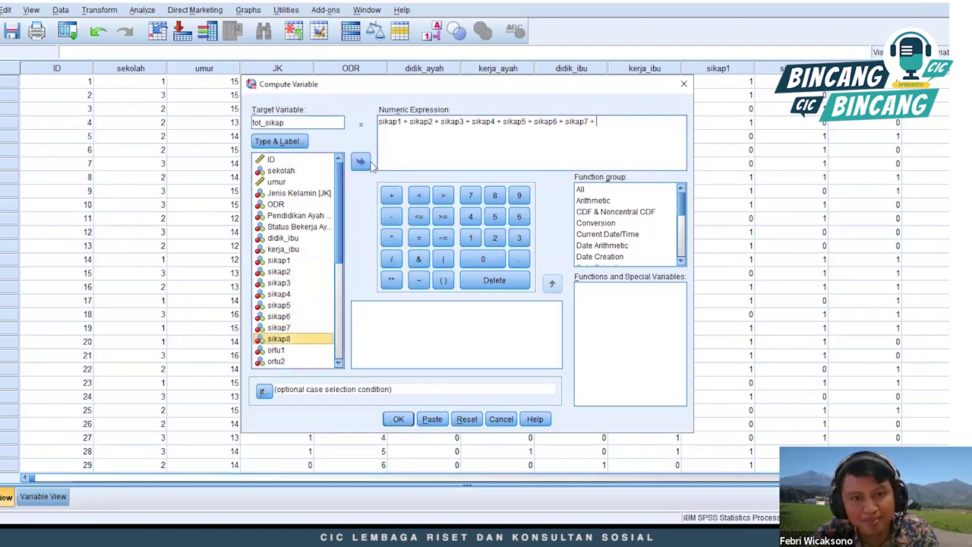
left_click(361, 162)
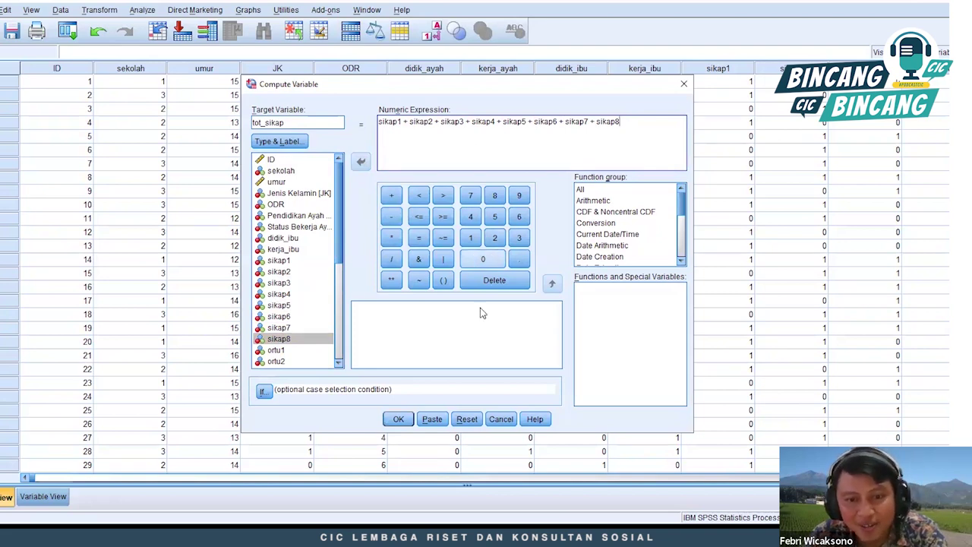
left_click(399, 422)
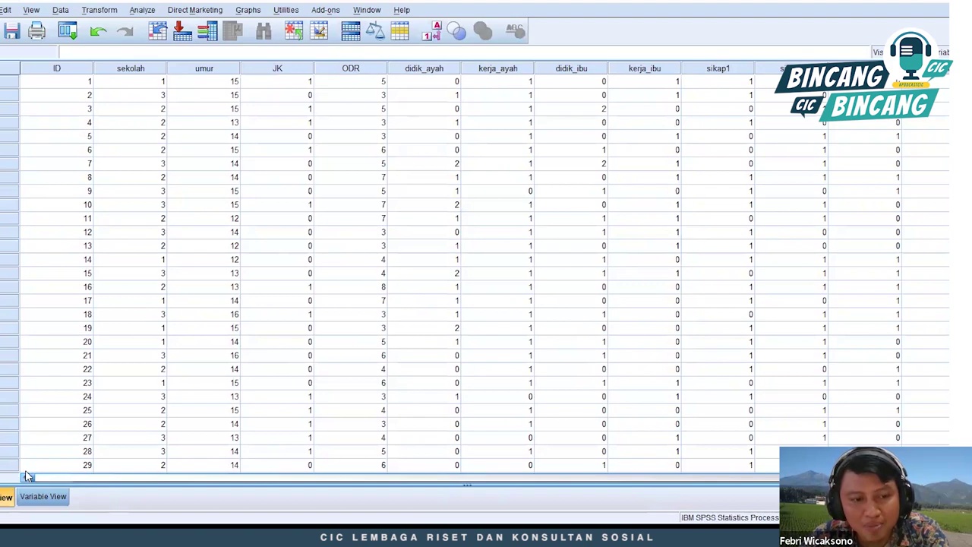
Step: Examine the computed tot_sikap column and compare its totals with the sikap1 to sikap8 item scores
left_click_drag(26, 475, 792, 507)
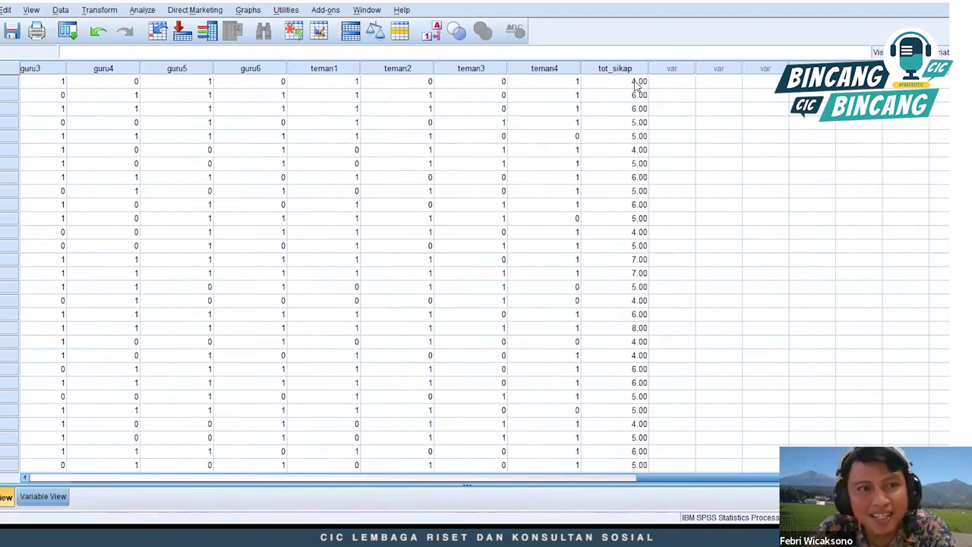
left_click_drag(699, 476, 405, 469)
left_click_drag(529, 472, 374, 479)
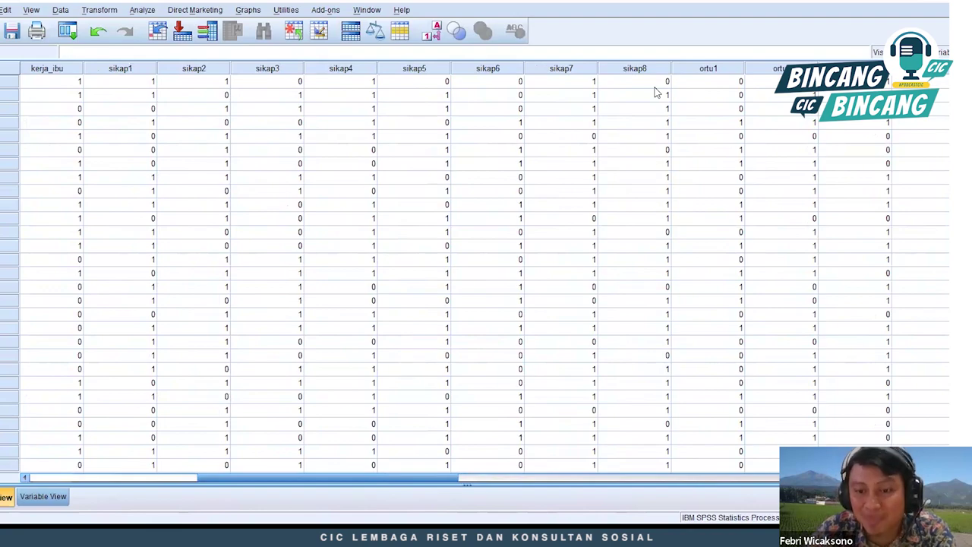
left_click_drag(454, 480, 917, 480)
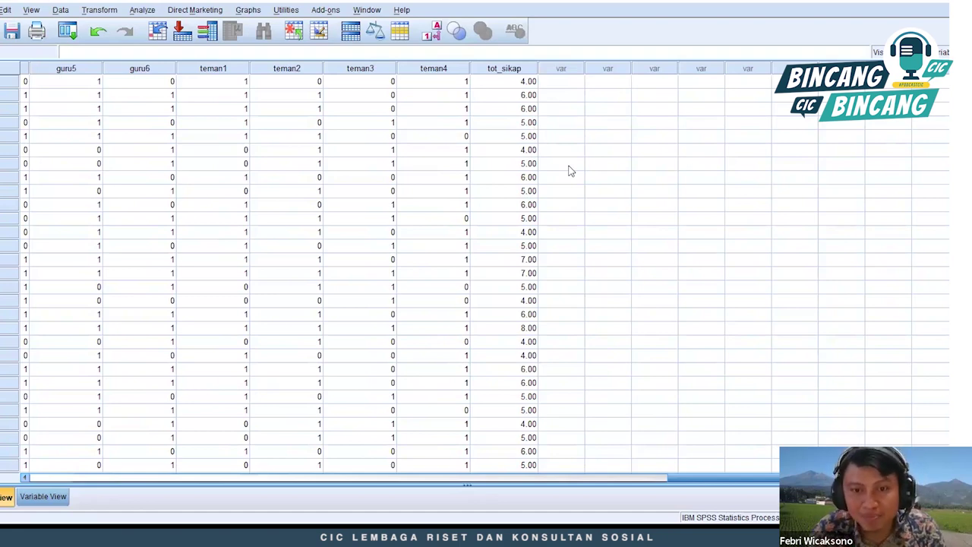
left_click(533, 332)
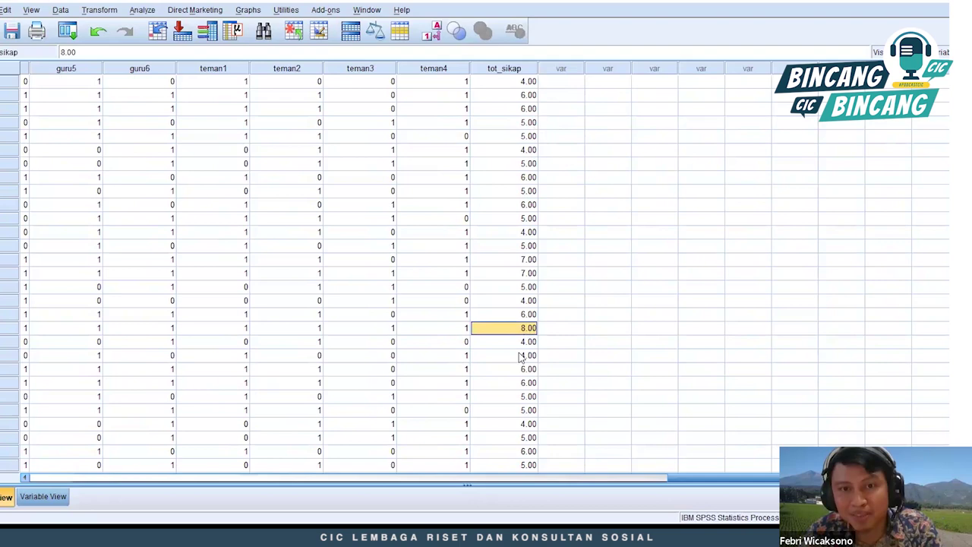
left_click(518, 83)
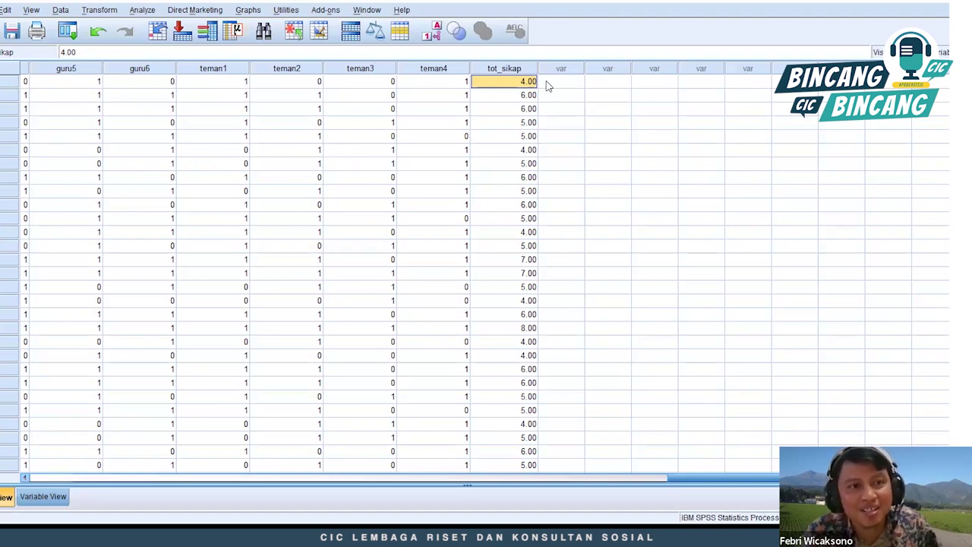
left_click(563, 85)
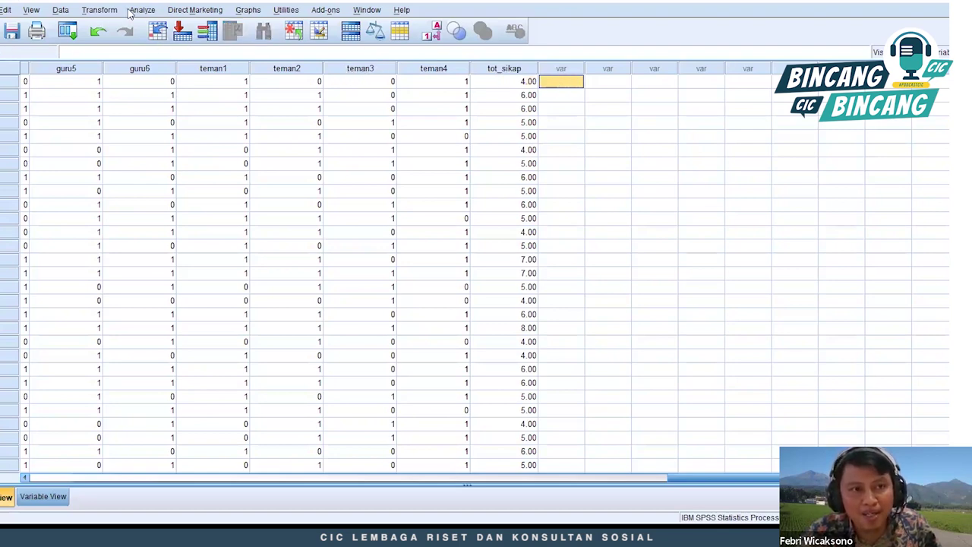
left_click(99, 10)
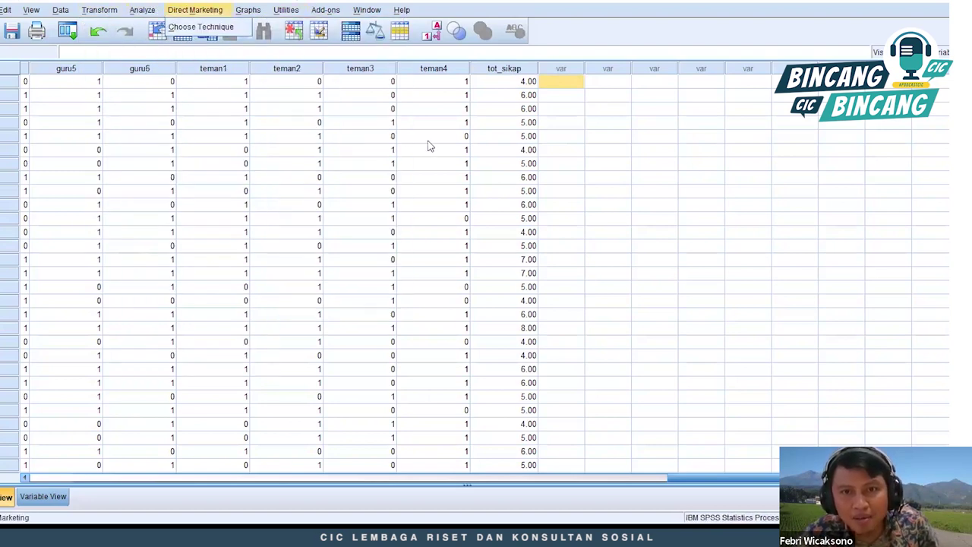
left_click(562, 165)
left_click(561, 70)
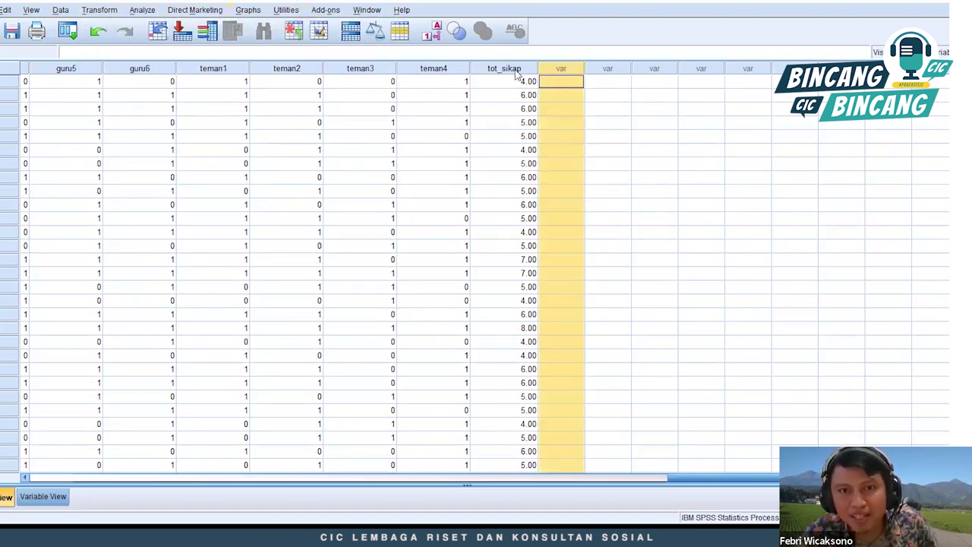
left_click(518, 69)
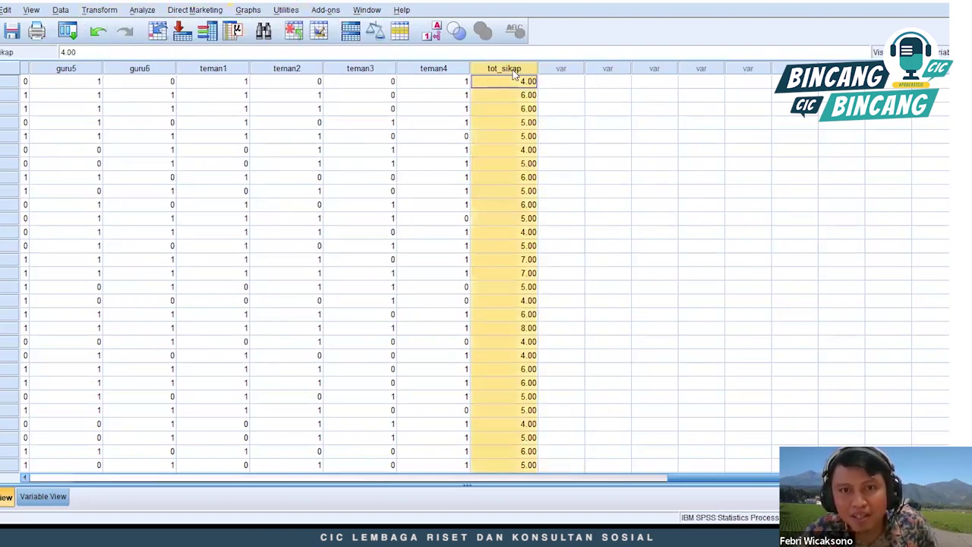
Step: Start a recode into a different variable with tot_sikap as the input variable
left_click(569, 82)
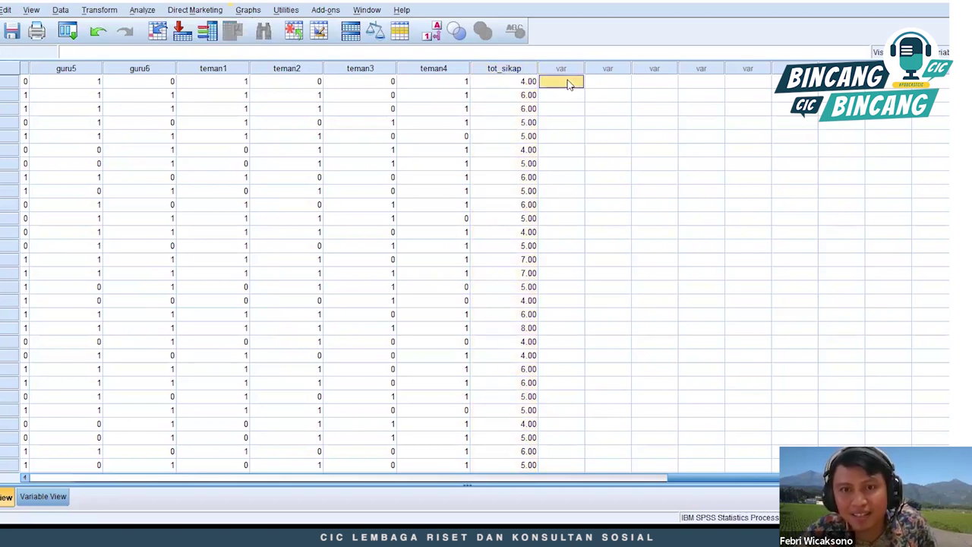
left_click(106, 15)
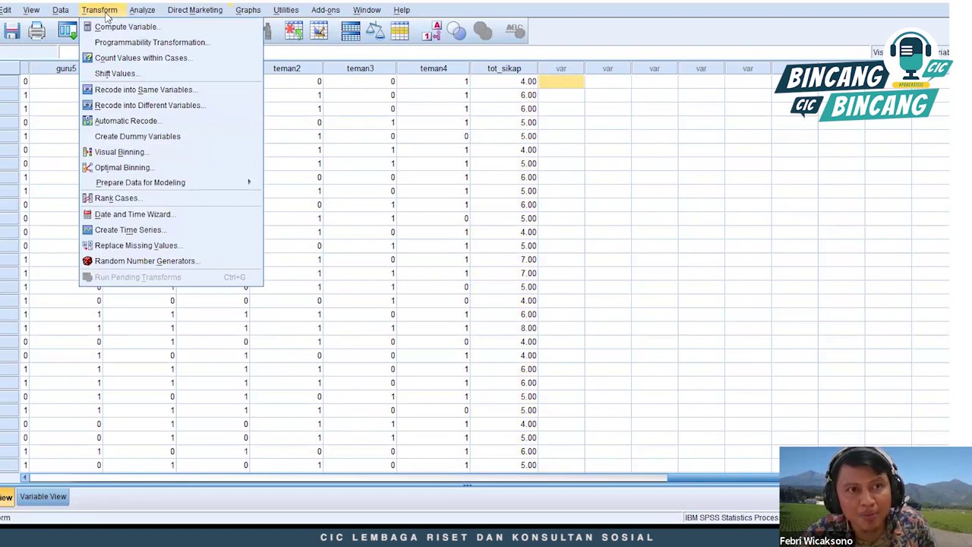
left_click(140, 106)
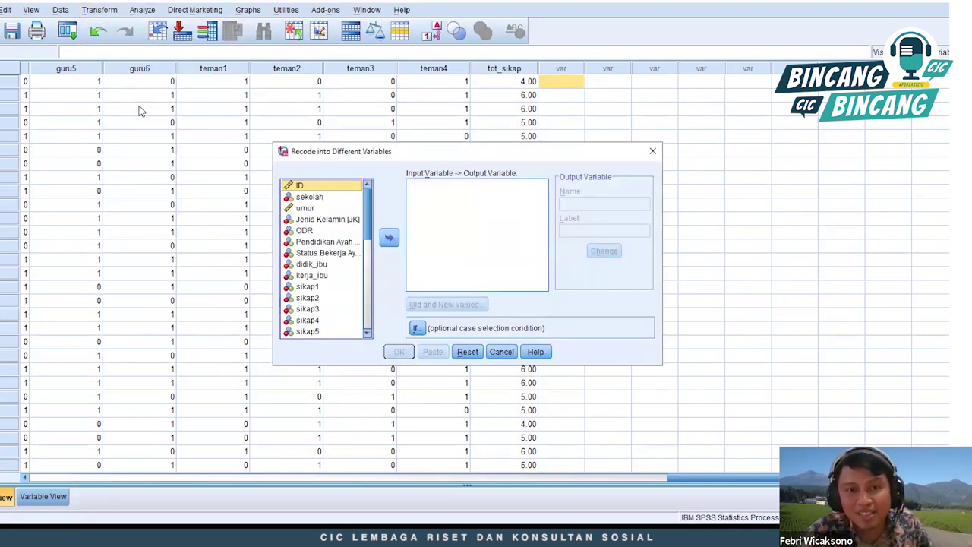
left_click_drag(372, 230, 372, 334)
left_click(317, 334)
left_click(388, 238)
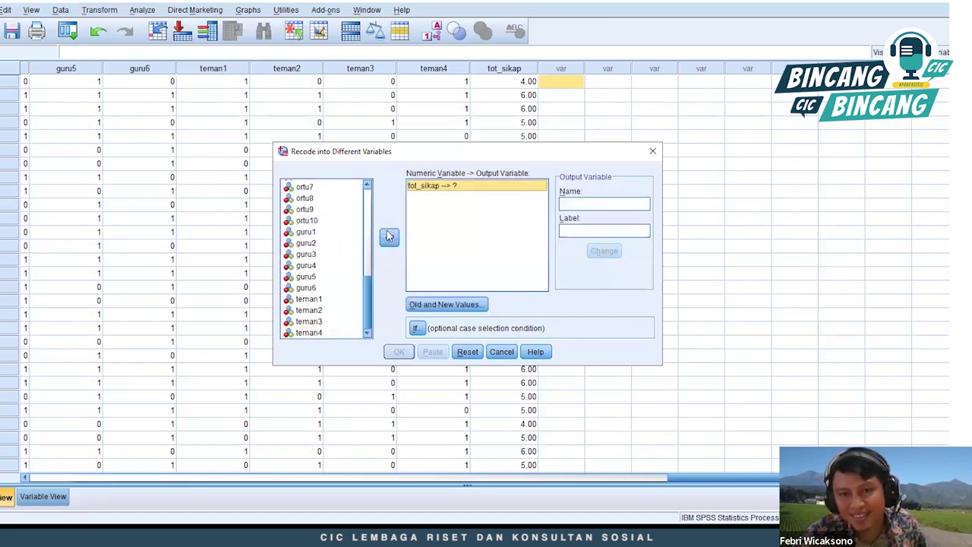
Step: Define the output variable for tot_sikap with the name sikap_gen and the label "Sikap Terhadap Peran Gender"
left_click(593, 204)
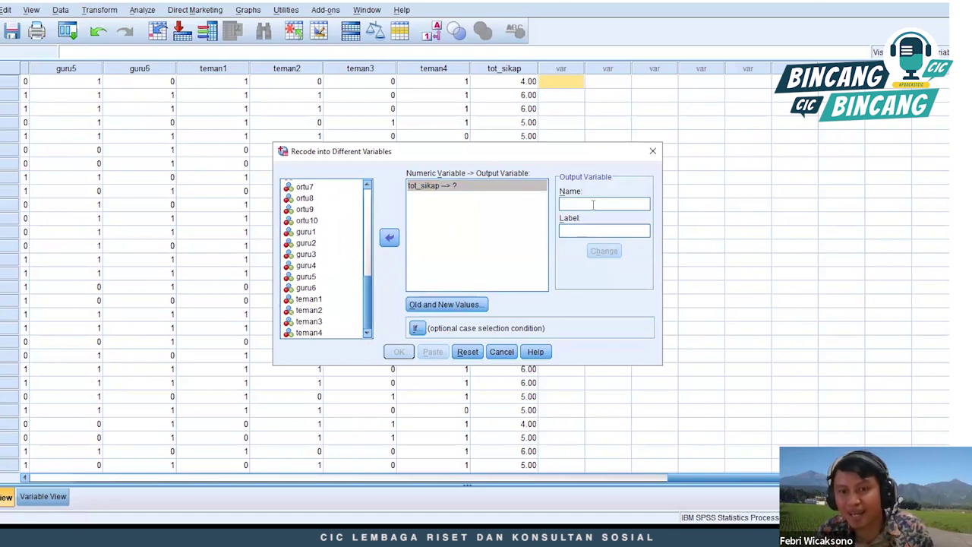
type("si")
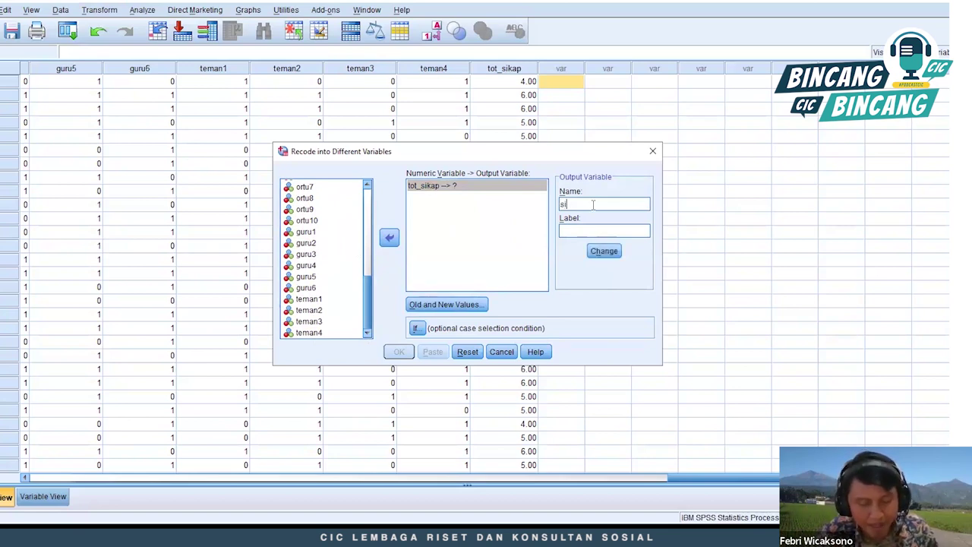
type("kap")
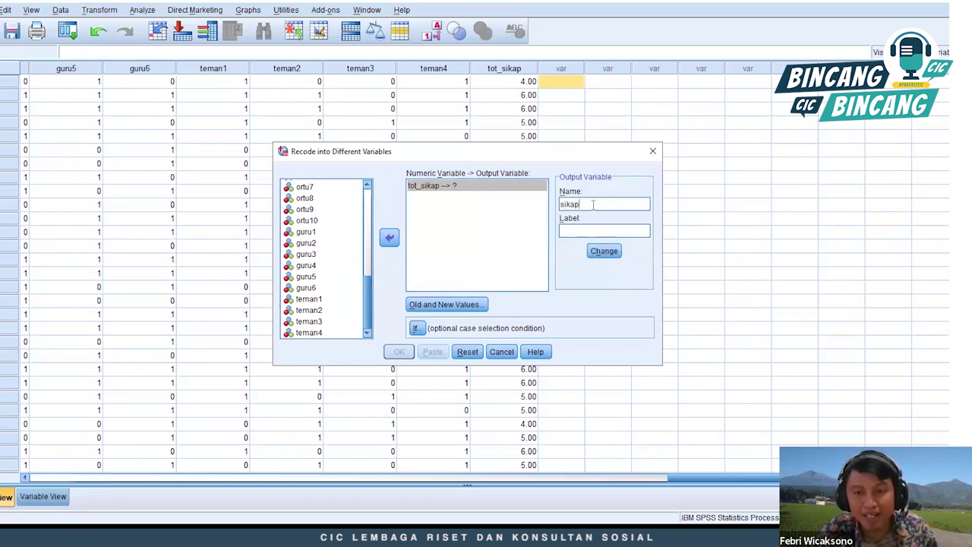
type("_gen")
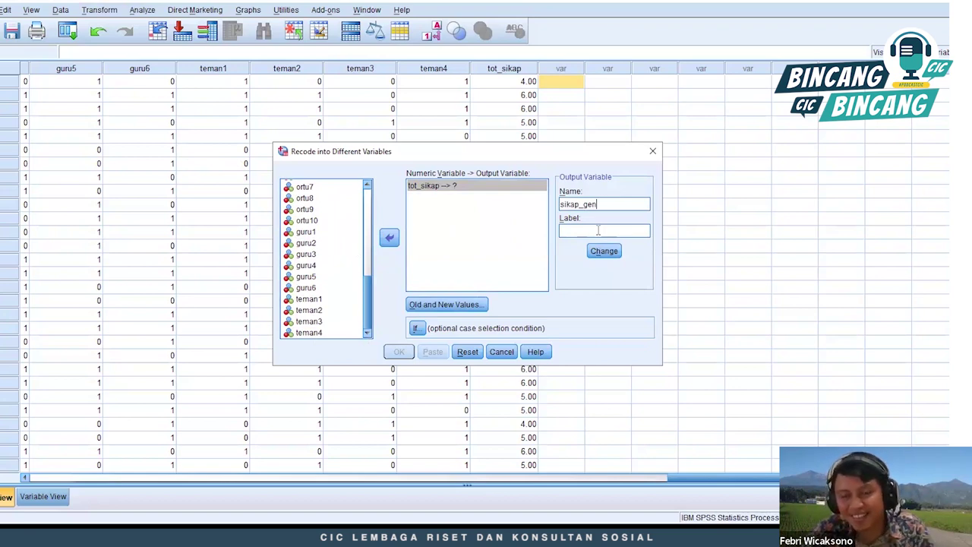
left_click(598, 230)
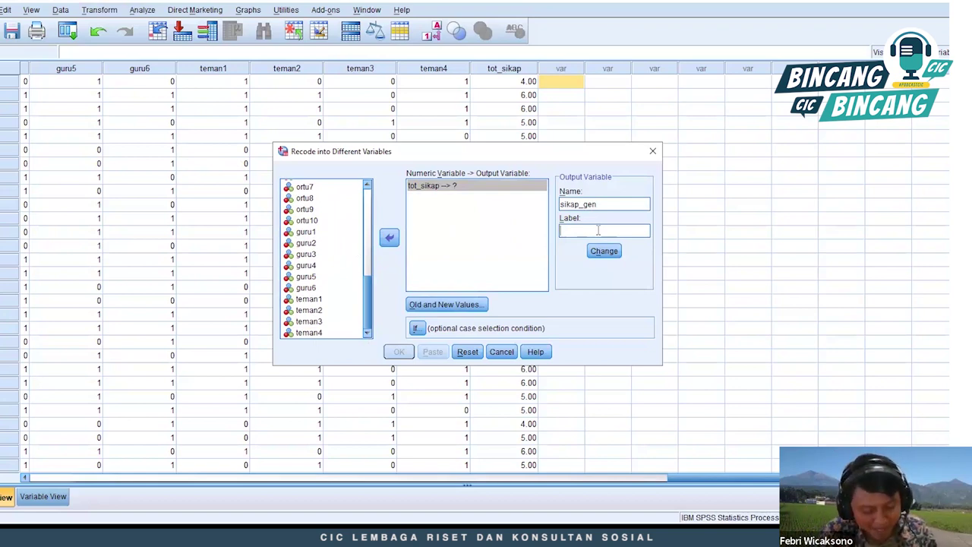
type("Sika")
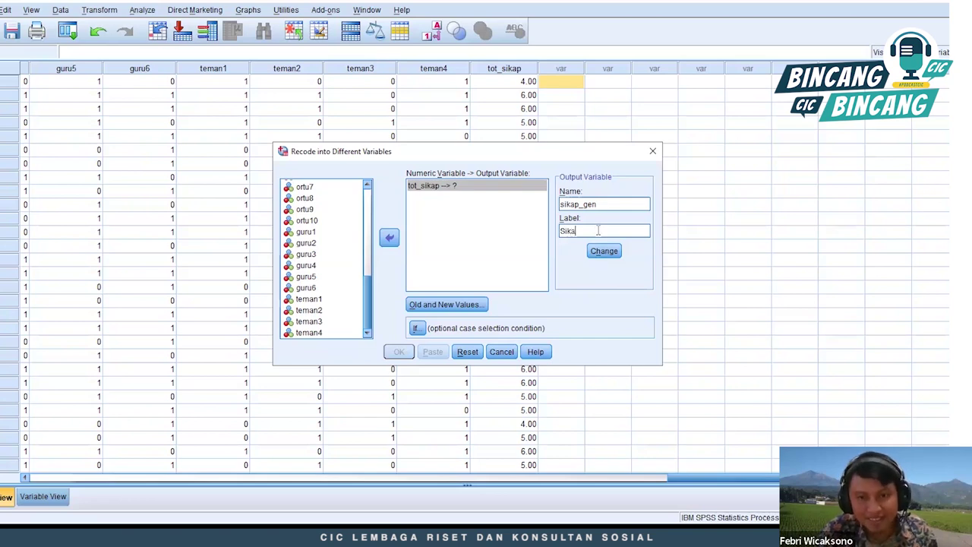
type("p Terh")
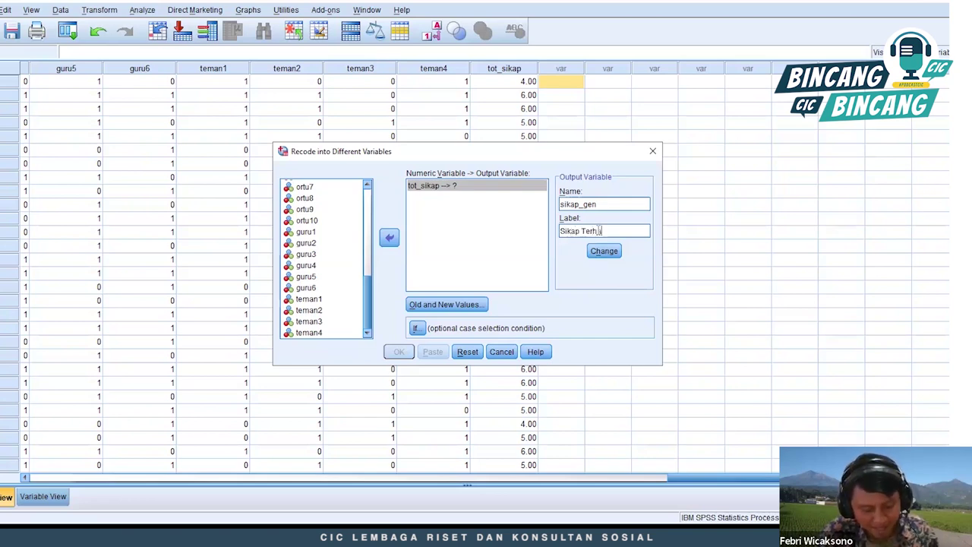
type("adap P")
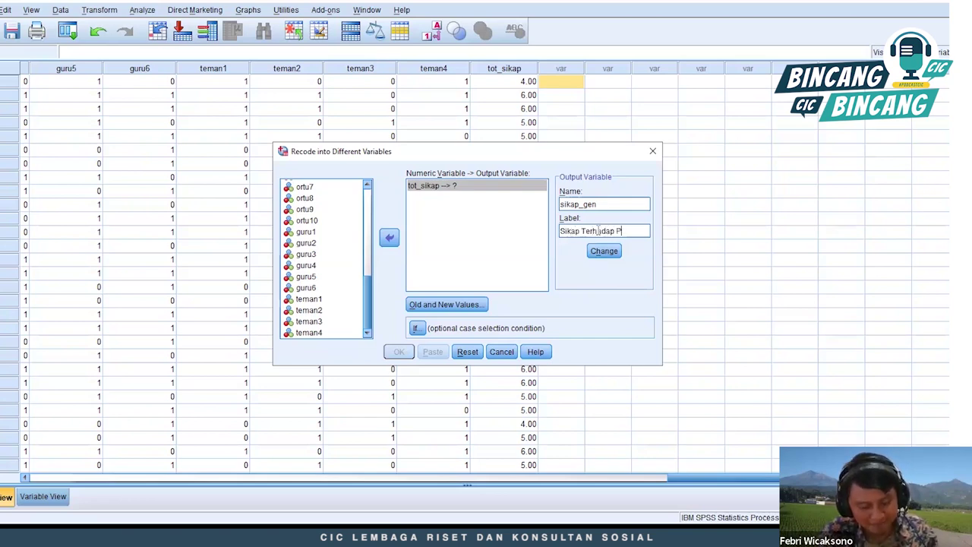
type("eran Gender")
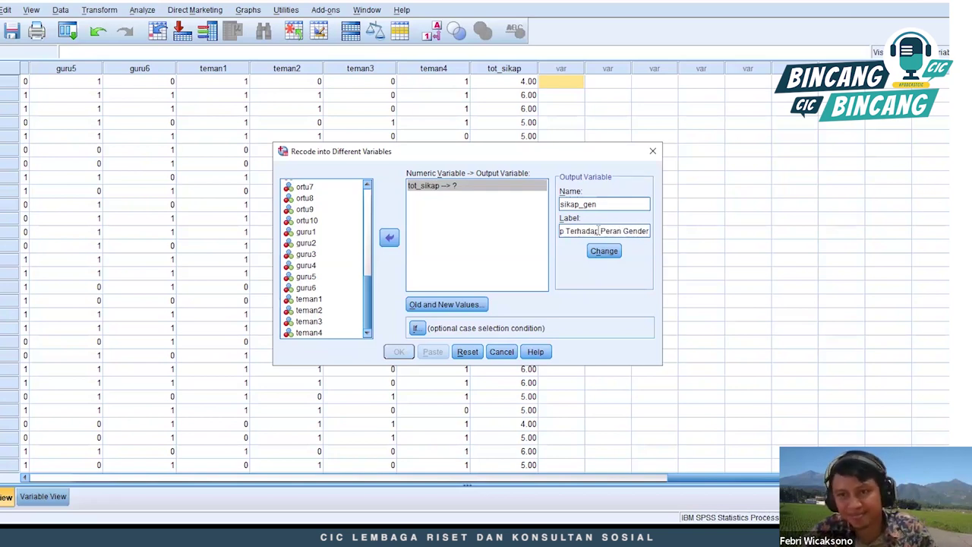
left_click(606, 256)
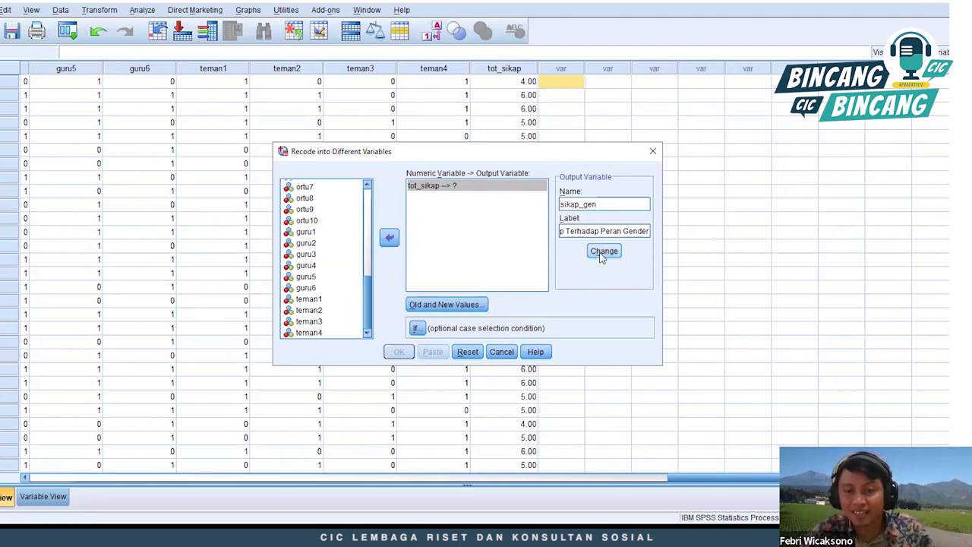
left_click(601, 254)
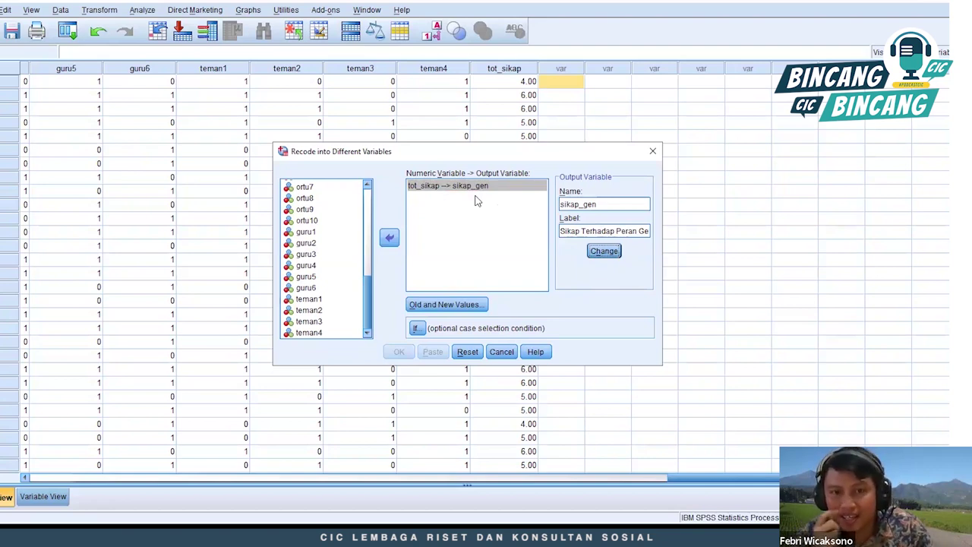
Step: Add a recode rule that turns old values from the lowest through 4 into the new value 0
left_click(461, 311)
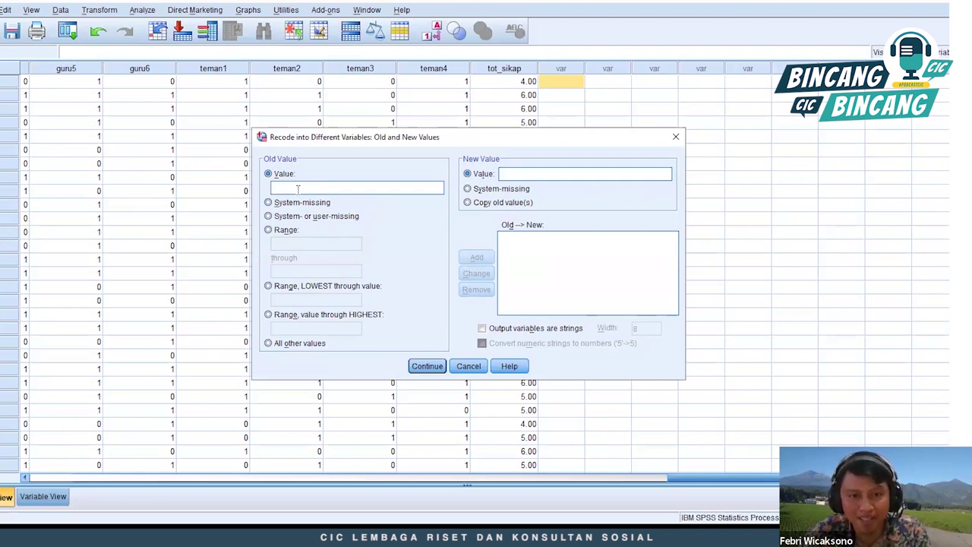
left_click(274, 287)
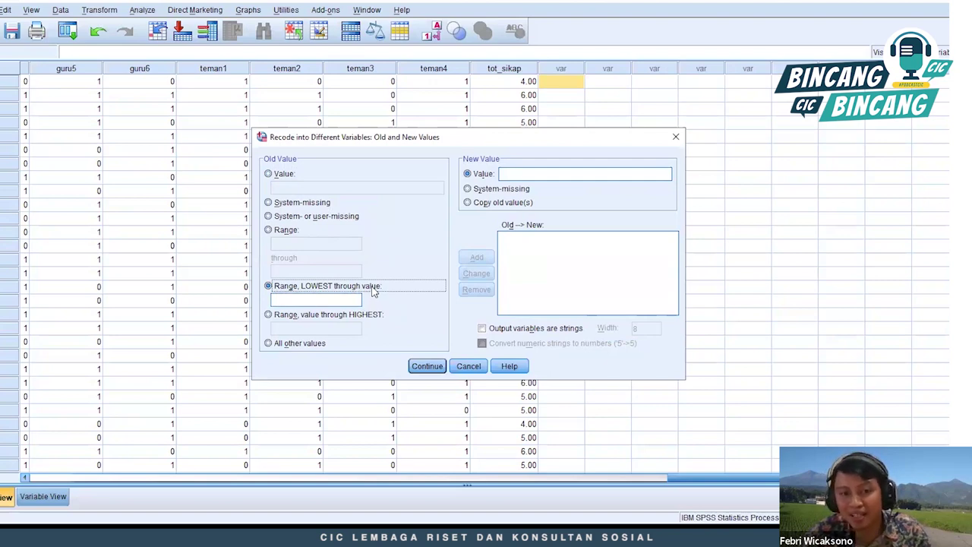
left_click(325, 299)
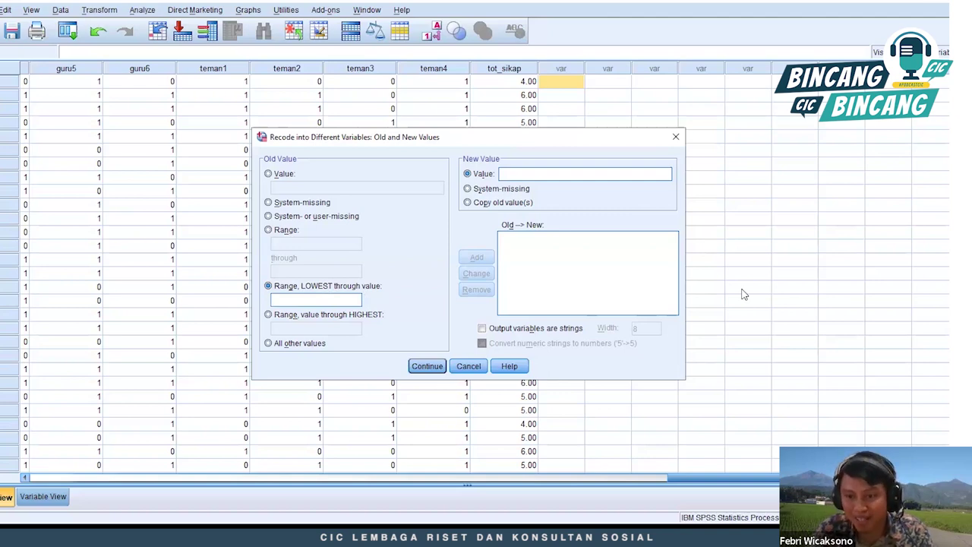
type("4")
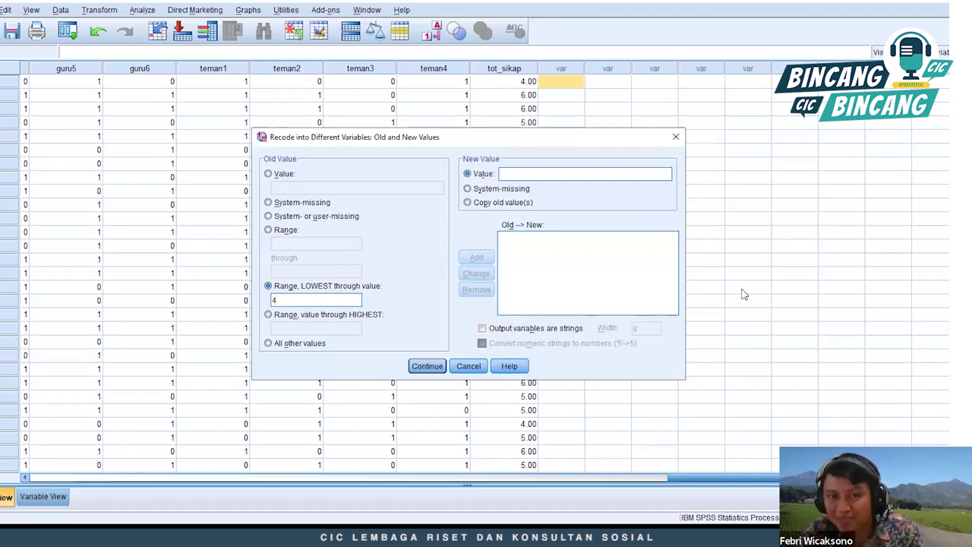
left_click(579, 177)
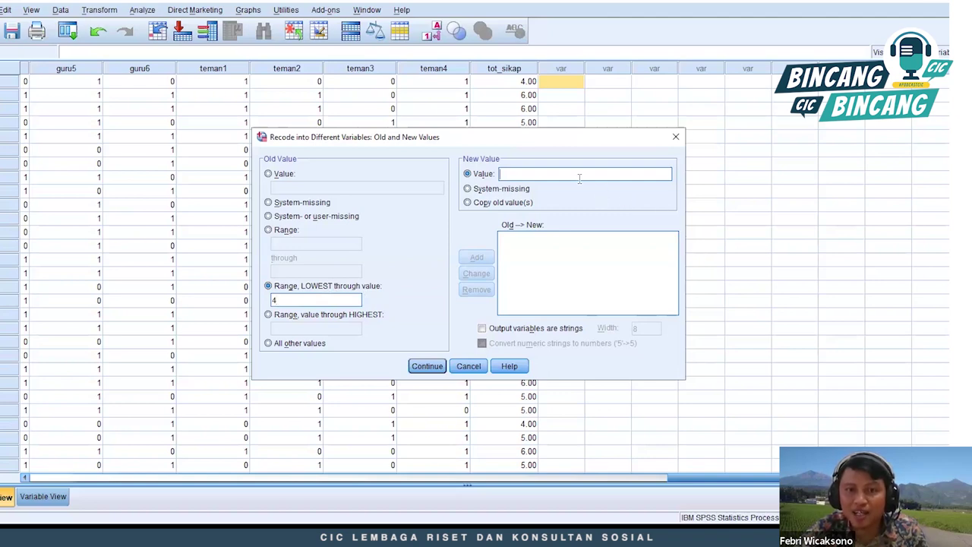
type("0")
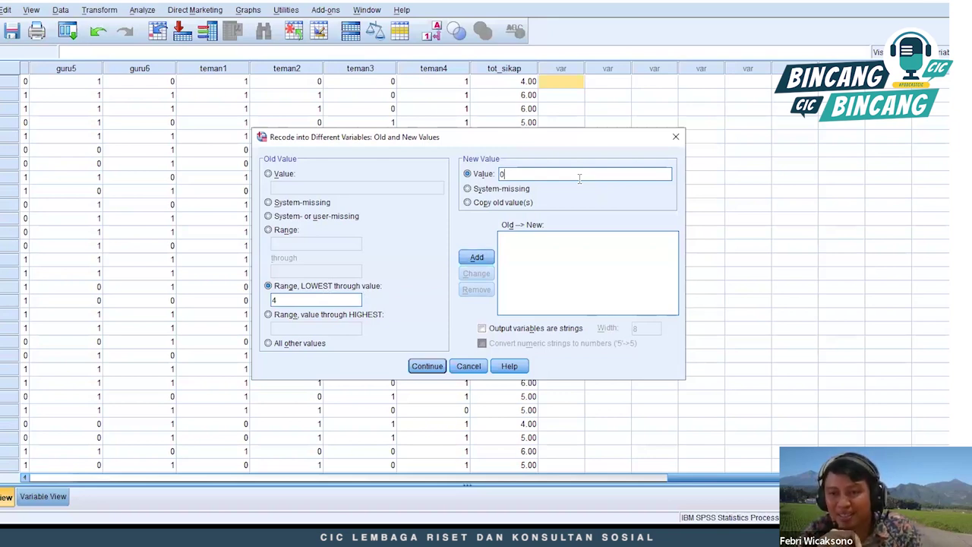
left_click(467, 260)
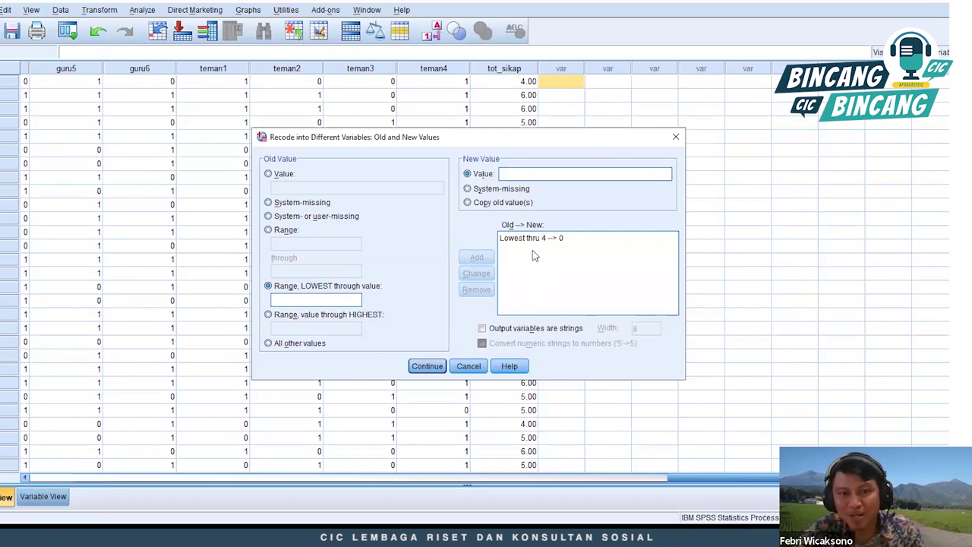
Step: Add a rule recoding 5 through the highest value into 1, and run the recode to create sikap_gen
left_click(270, 315)
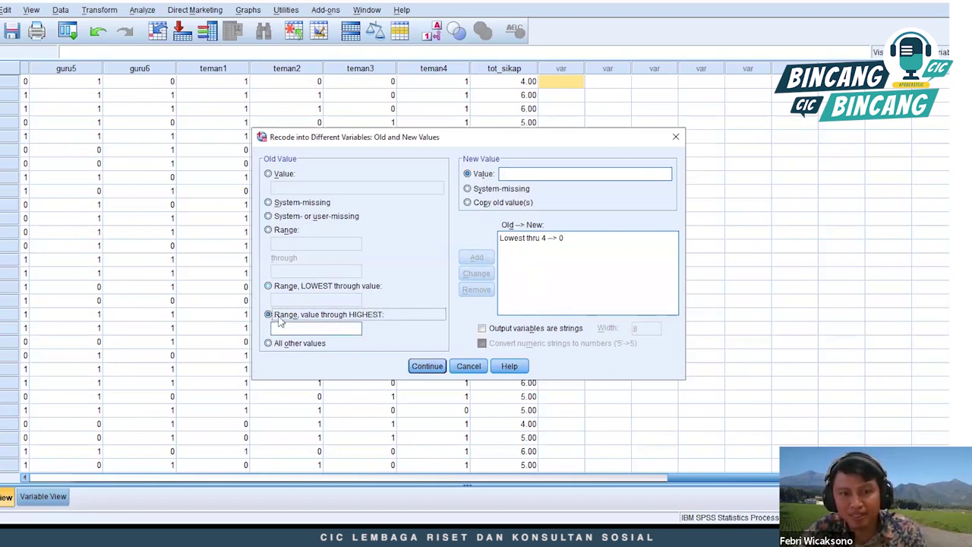
left_click(288, 329)
type("5")
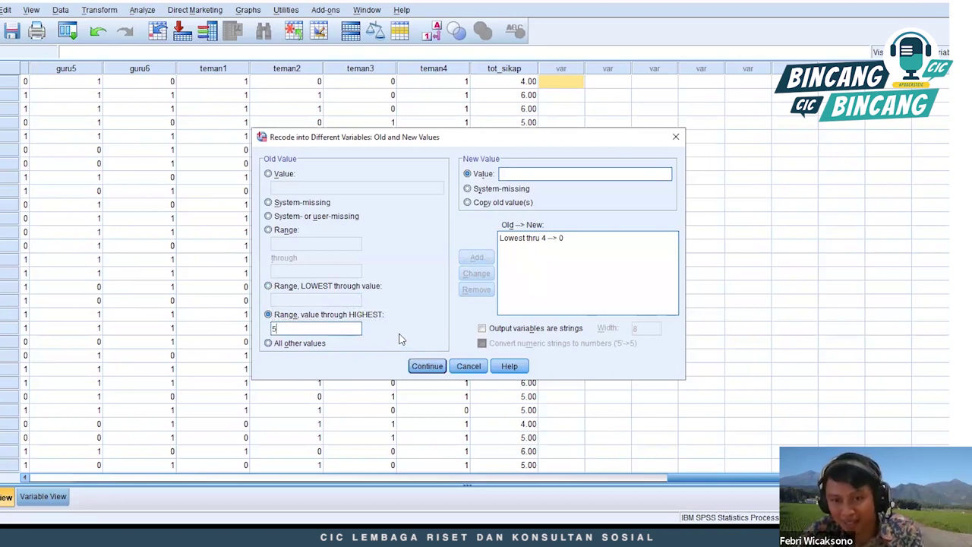
left_click(508, 174)
type("1")
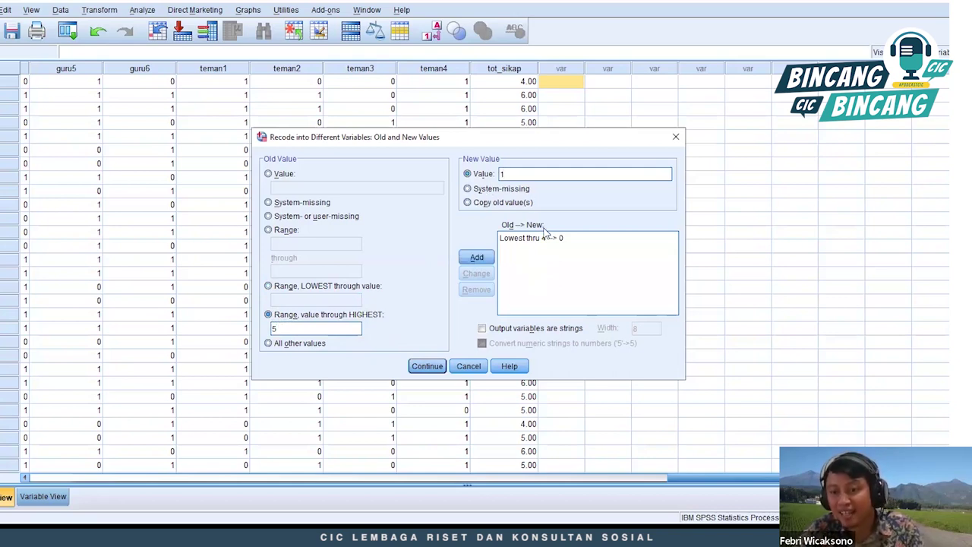
left_click(490, 259)
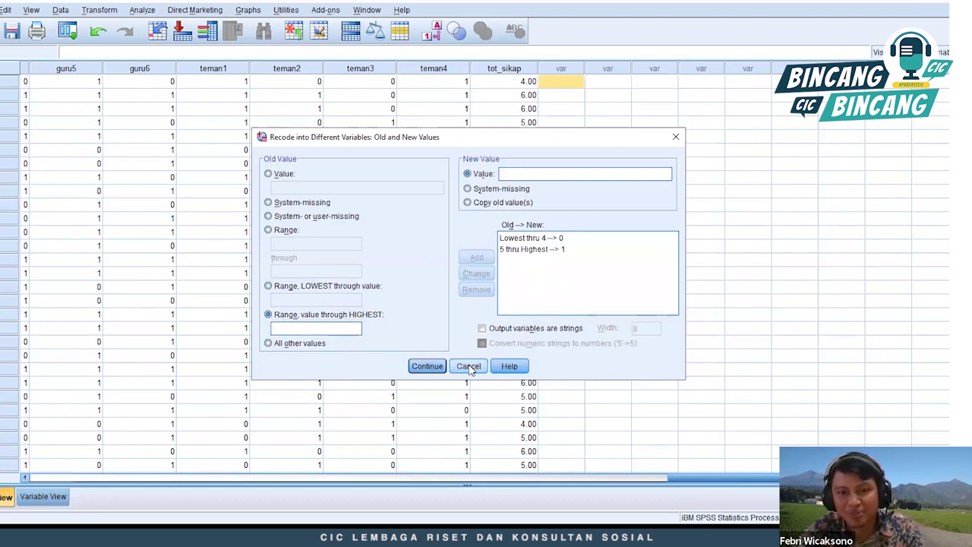
left_click(433, 367)
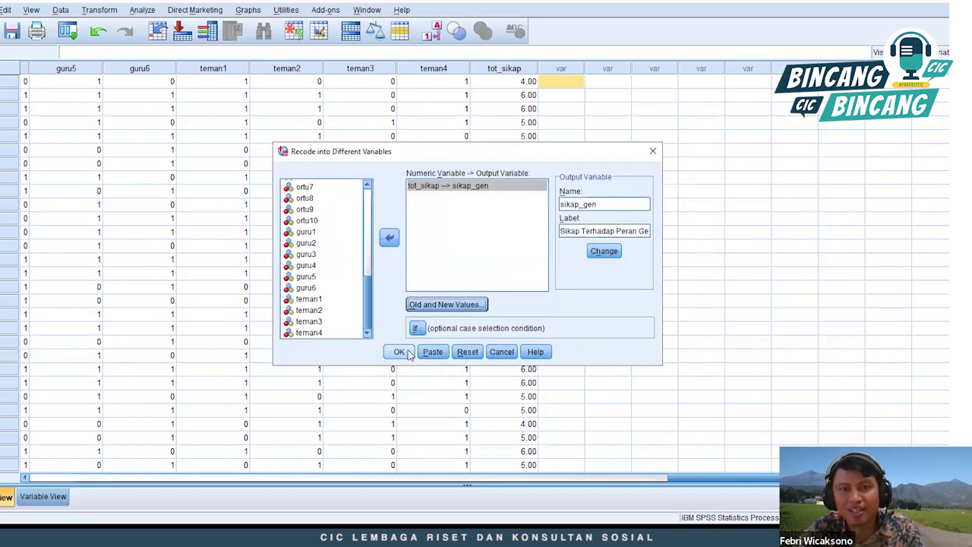
left_click(400, 352)
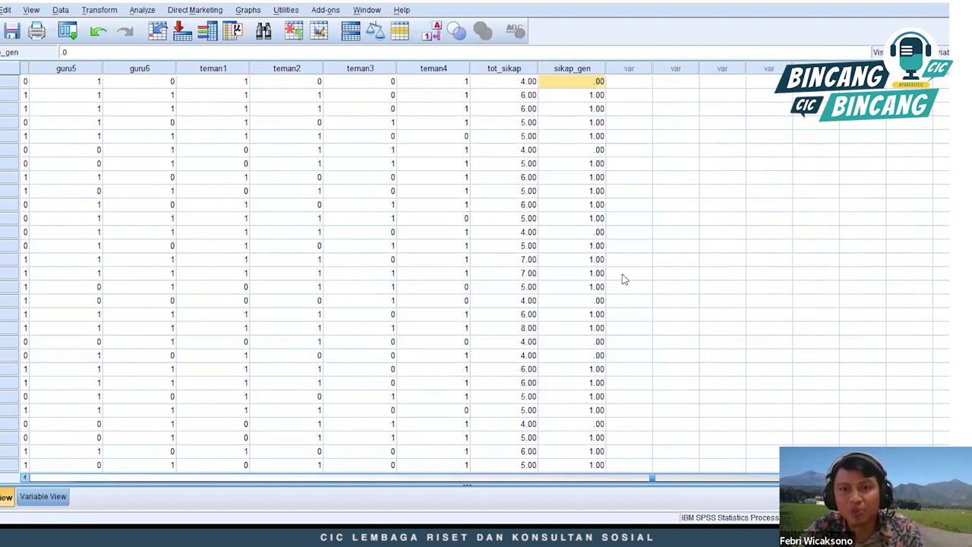
left_click(584, 81)
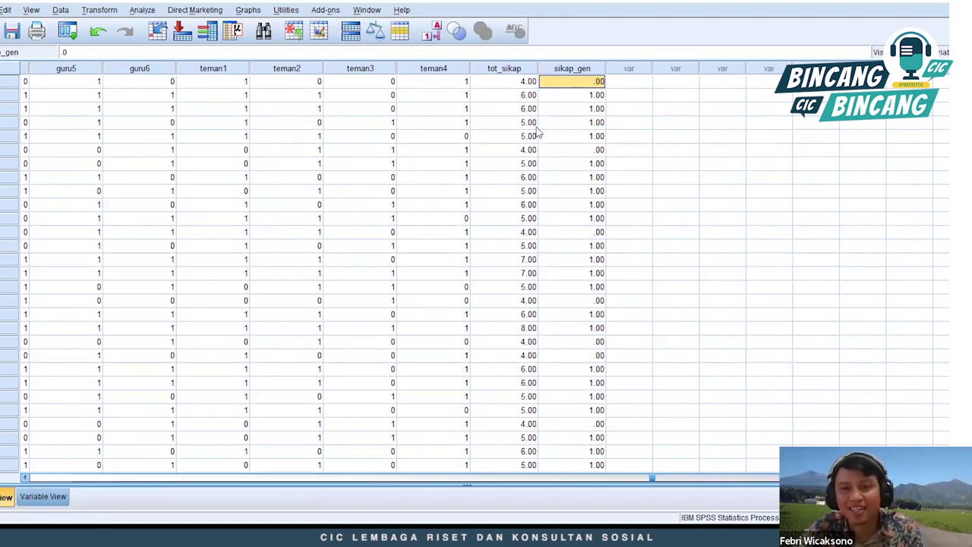
Step: In the variable definitions, add the value label "Egaliter" for value 1 of sikap_gen
left_click(44, 496)
scroll(250, 370, "down", 10)
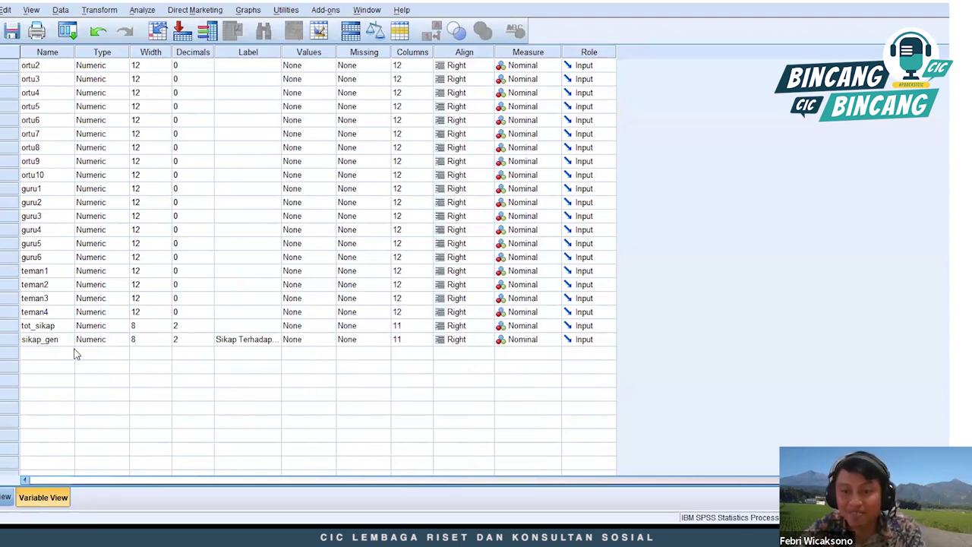
left_click(332, 342)
left_click(331, 340)
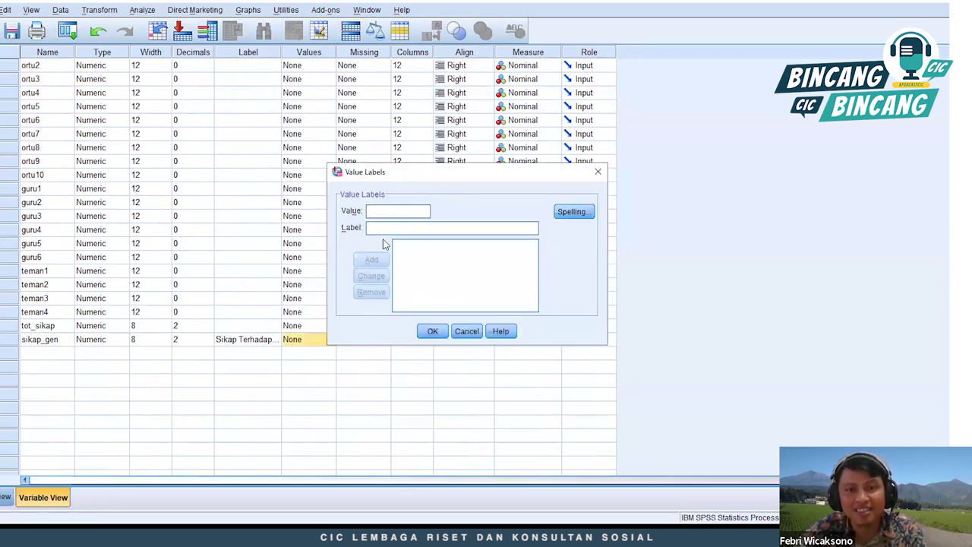
type("1")
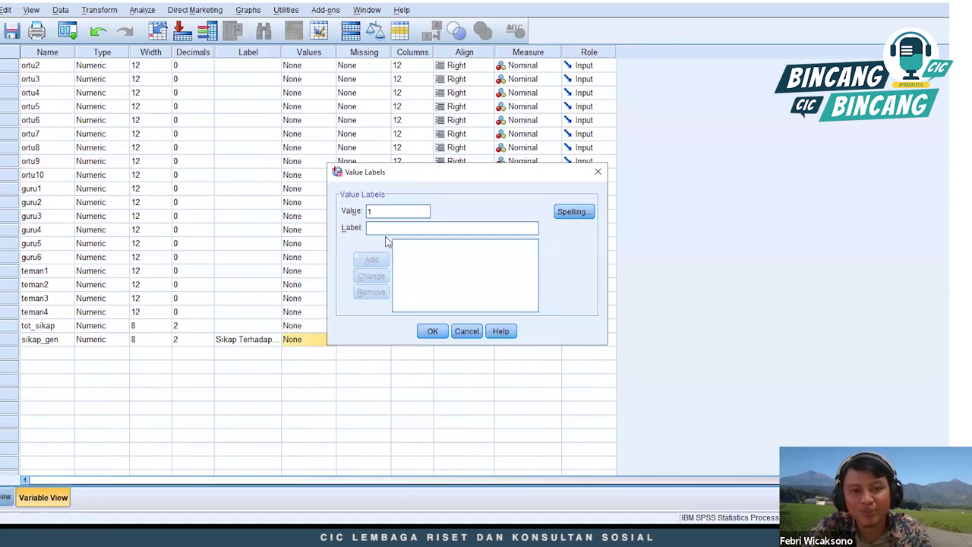
left_click(394, 228)
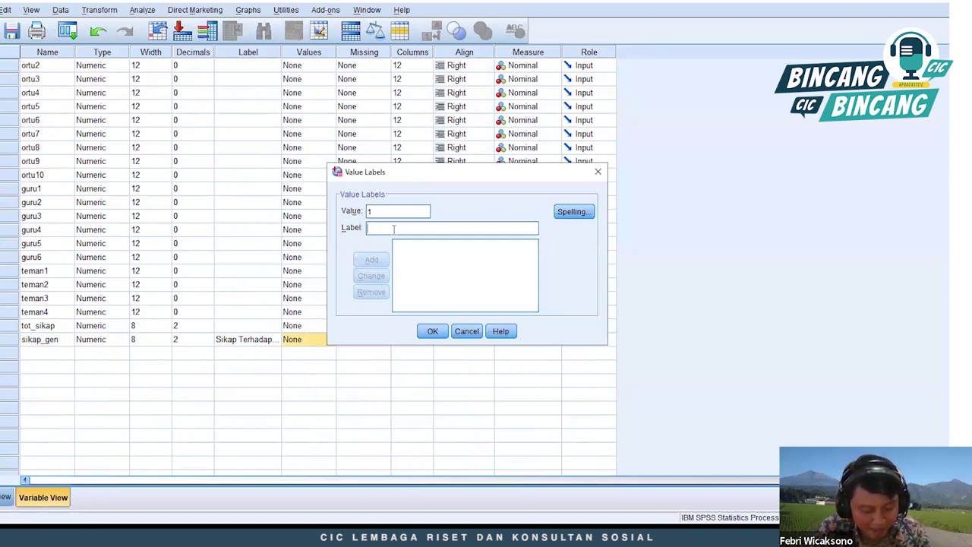
type("Egaliter")
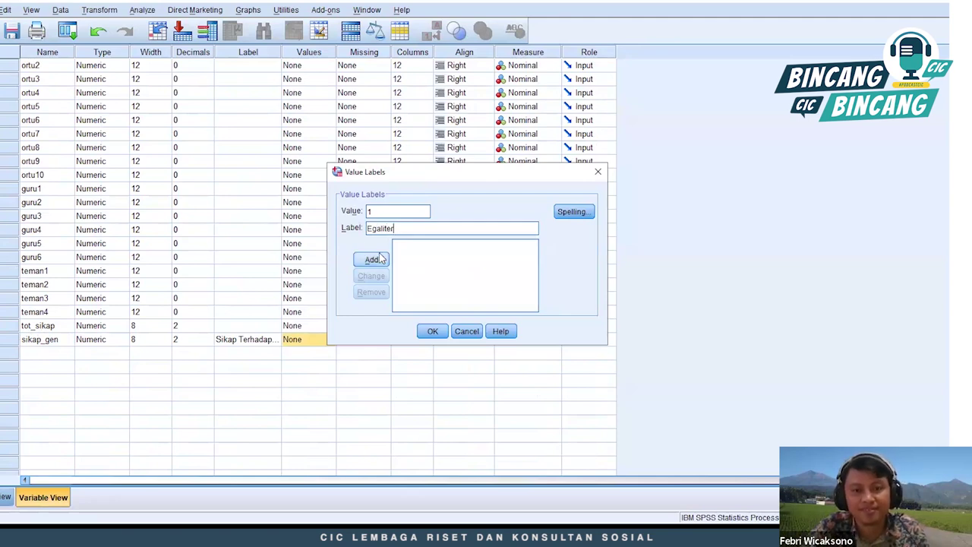
left_click(381, 259)
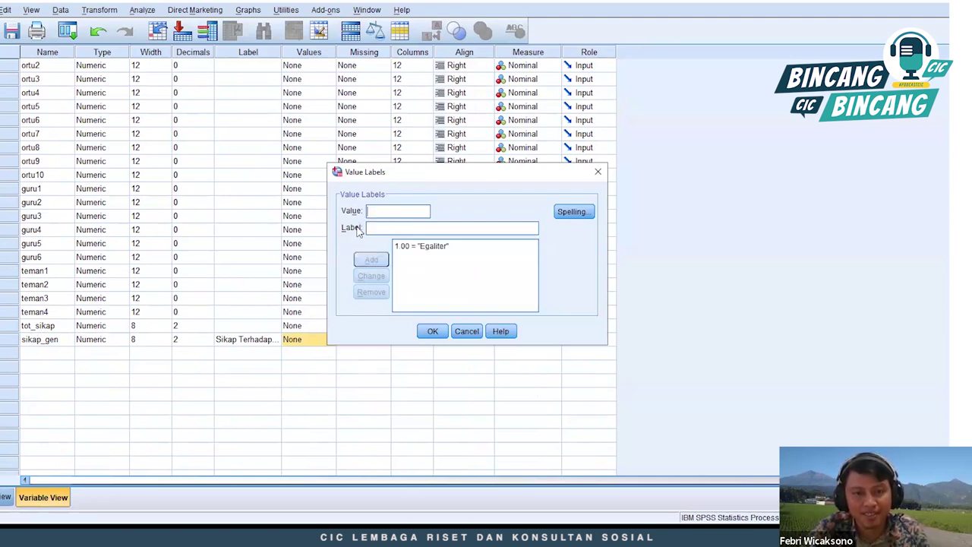
Step: Add the value label "Tradisional" for value 0 of sikap_gen and apply the value labels
type("0")
left_click(398, 227)
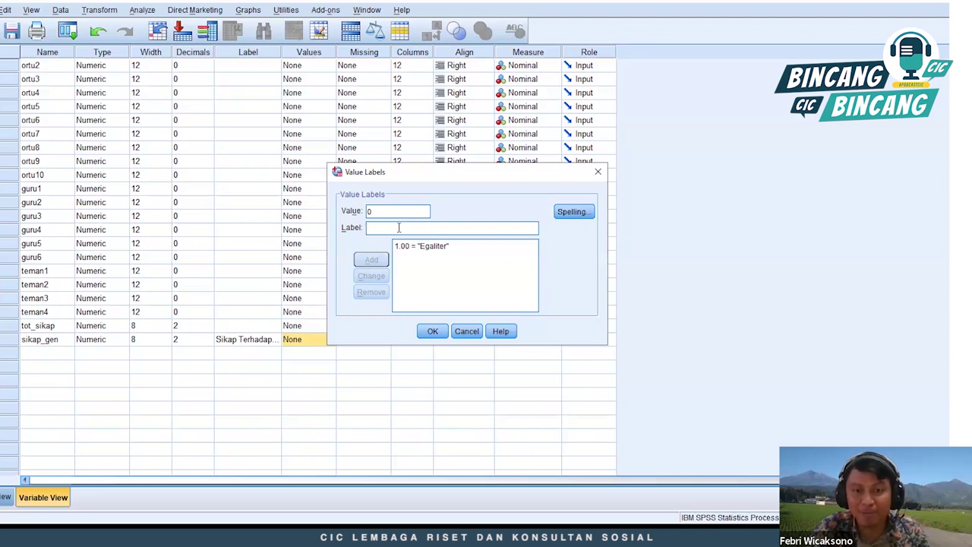
type("T")
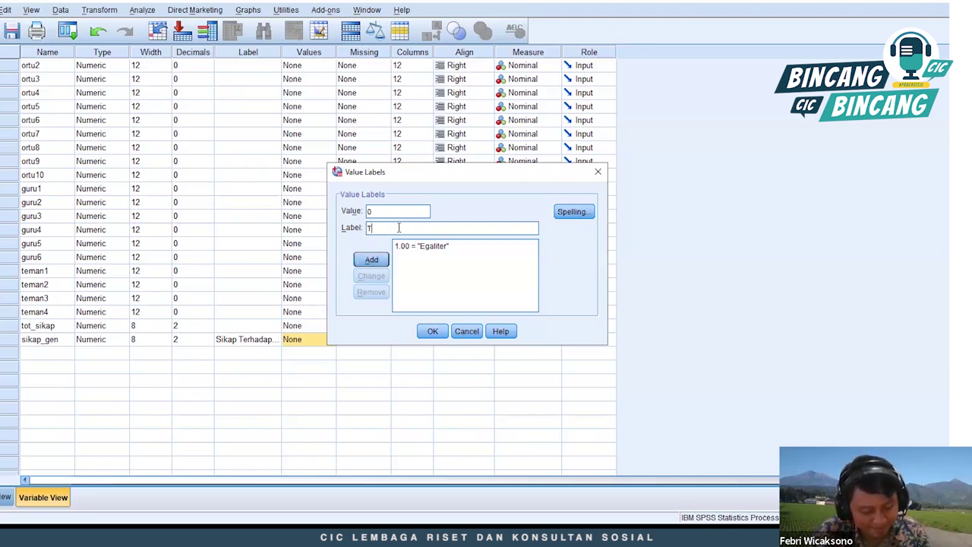
type("radisional")
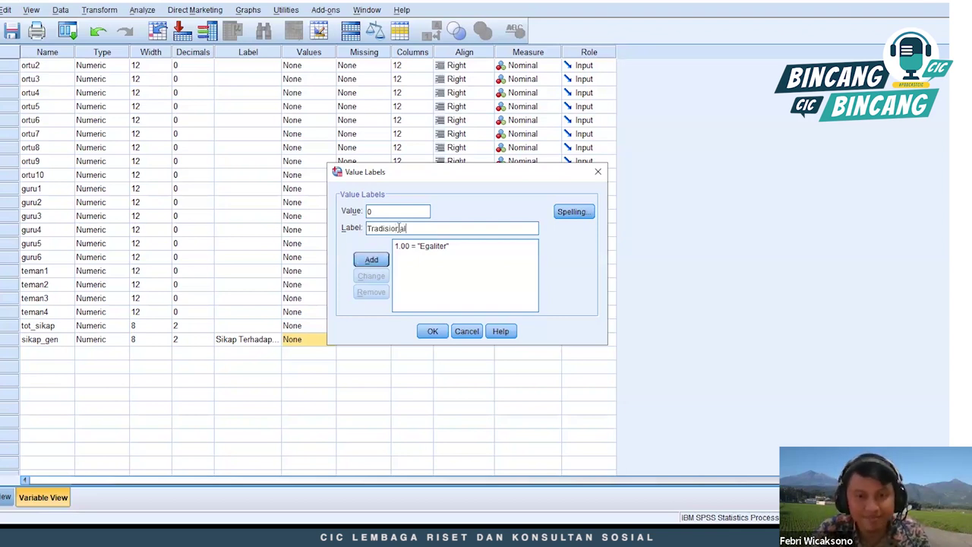
key("Return")
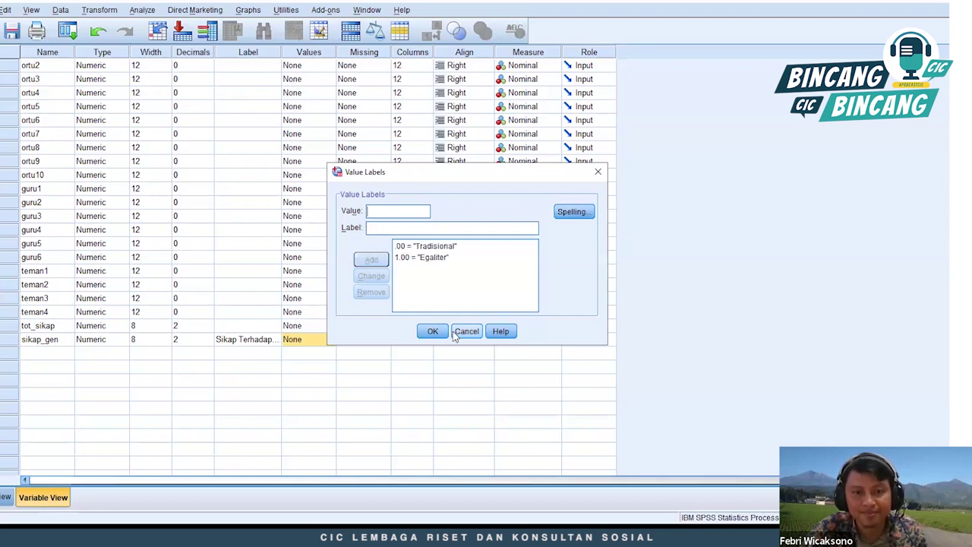
left_click(441, 335)
left_click(312, 369)
left_click(302, 342)
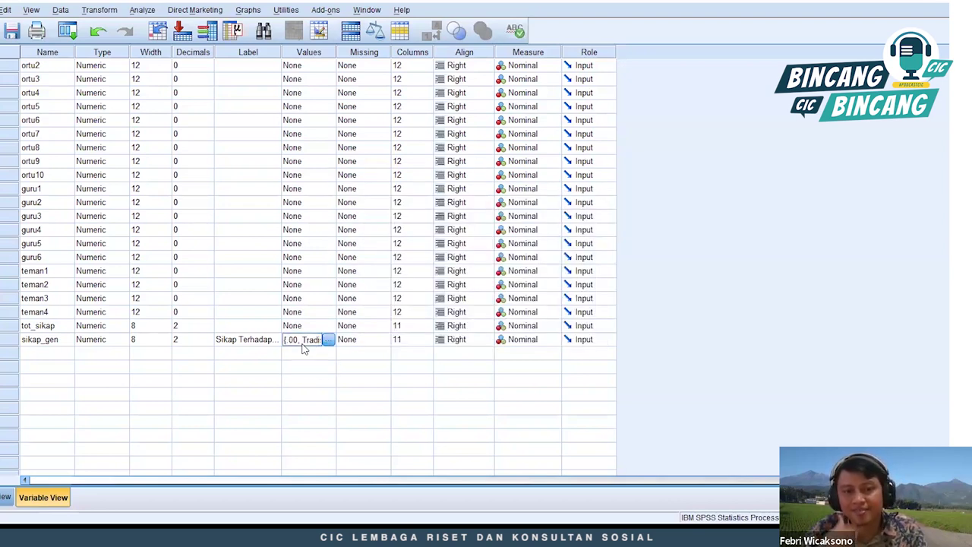